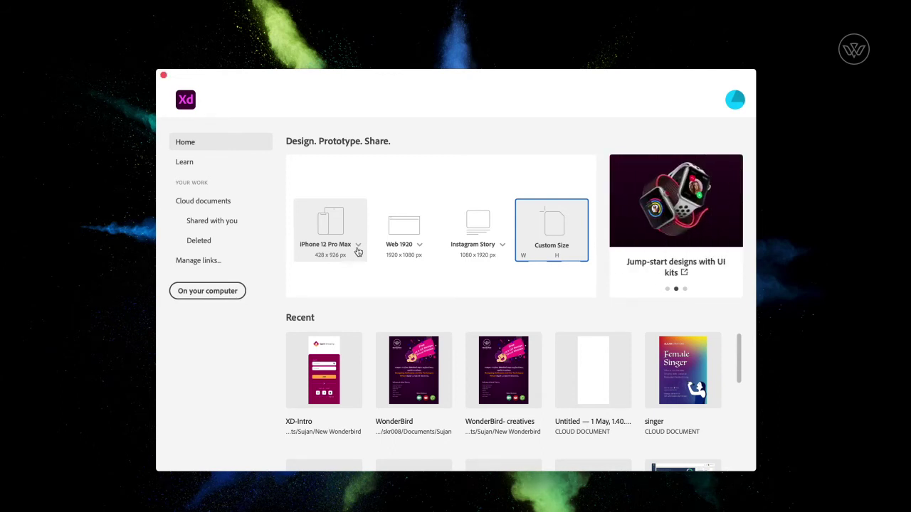
Step: Create a blank document with the Custom Size option, checking the phone, web and social media size presets beforehand
click(358, 246)
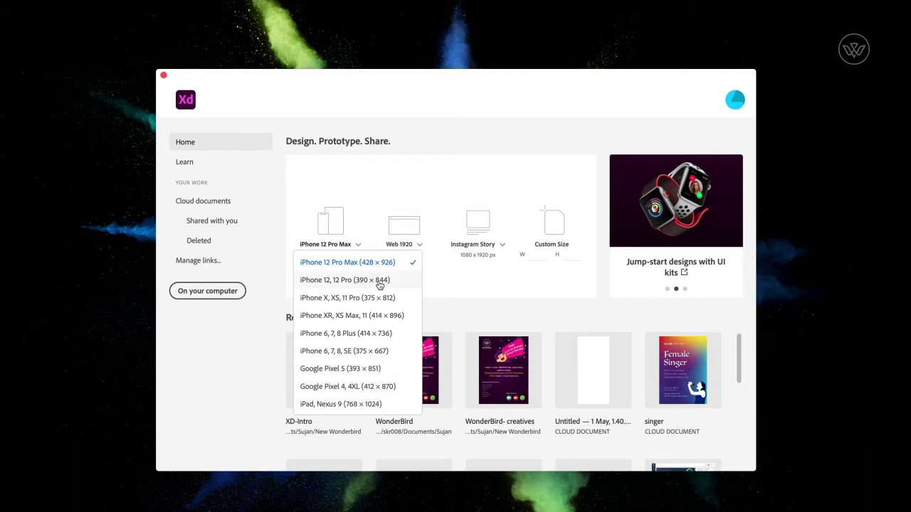
click(446, 185)
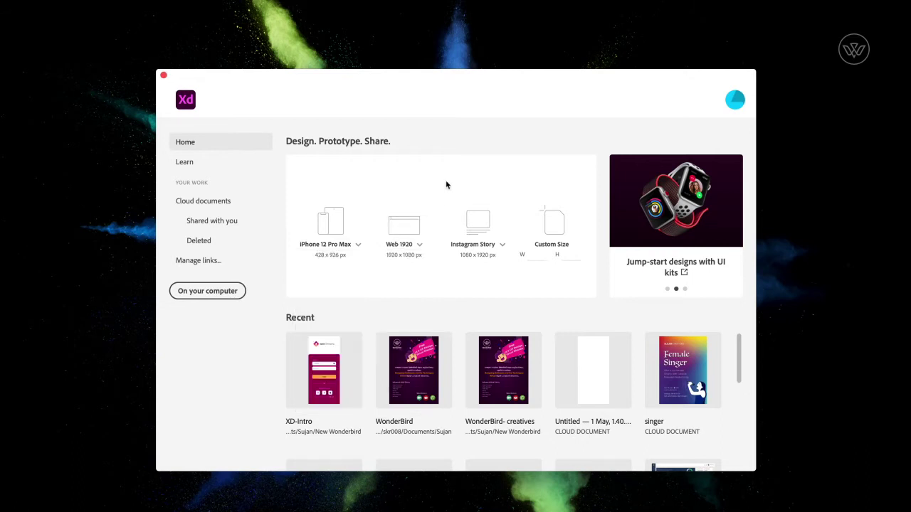
click(420, 244)
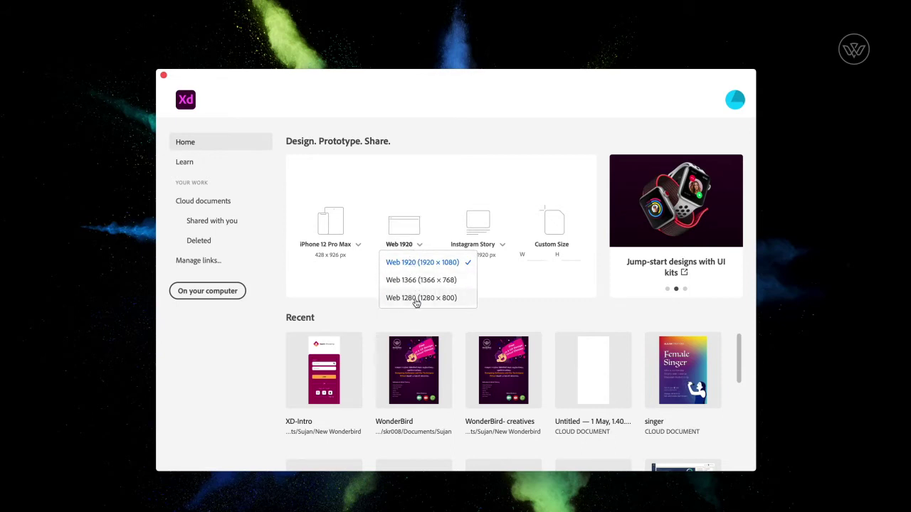
click(502, 246)
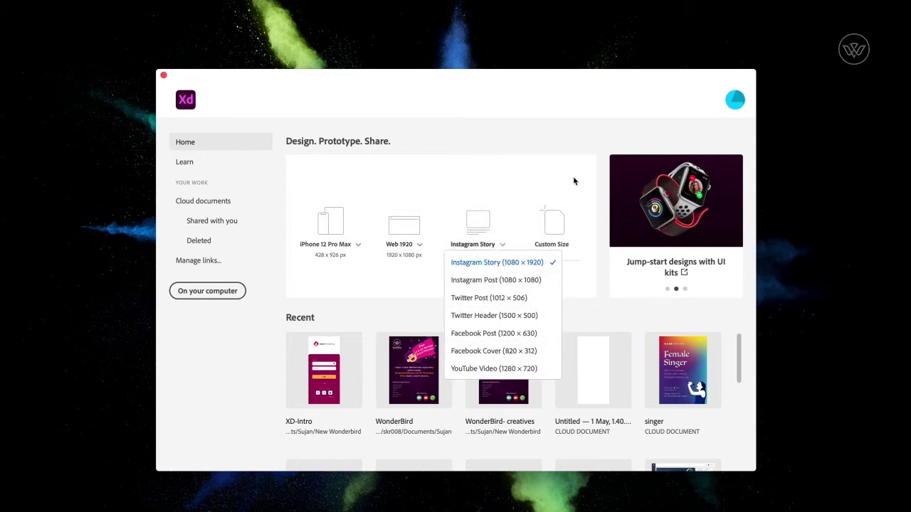
click(555, 229)
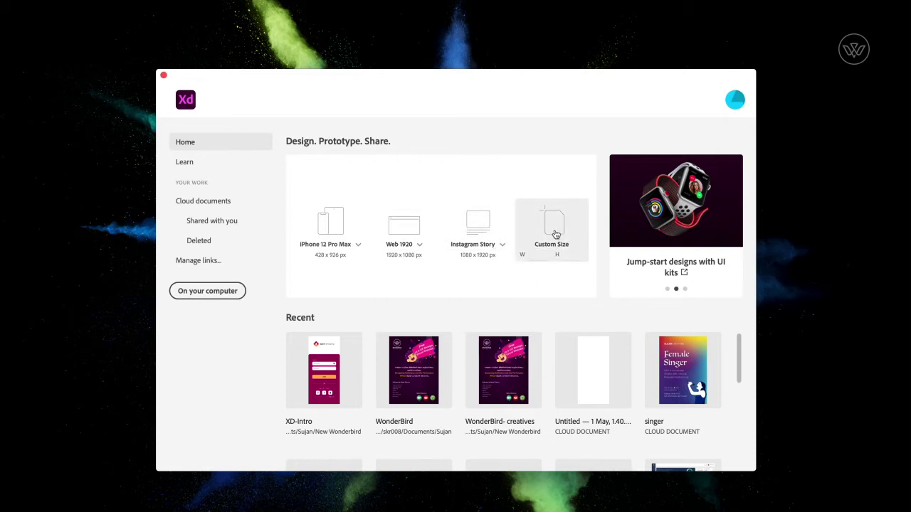
click(554, 232)
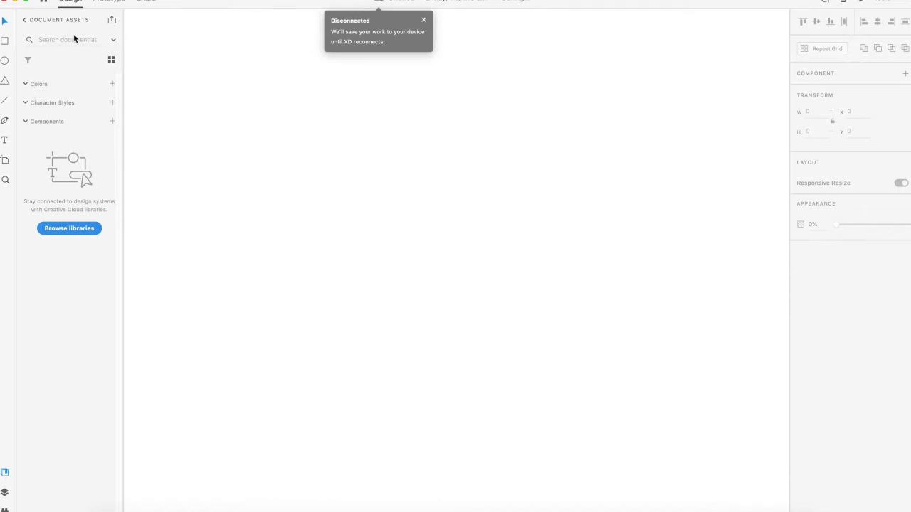
Step: View the empty Prototype and Share workspaces and return to Design mode
click(107, 2)
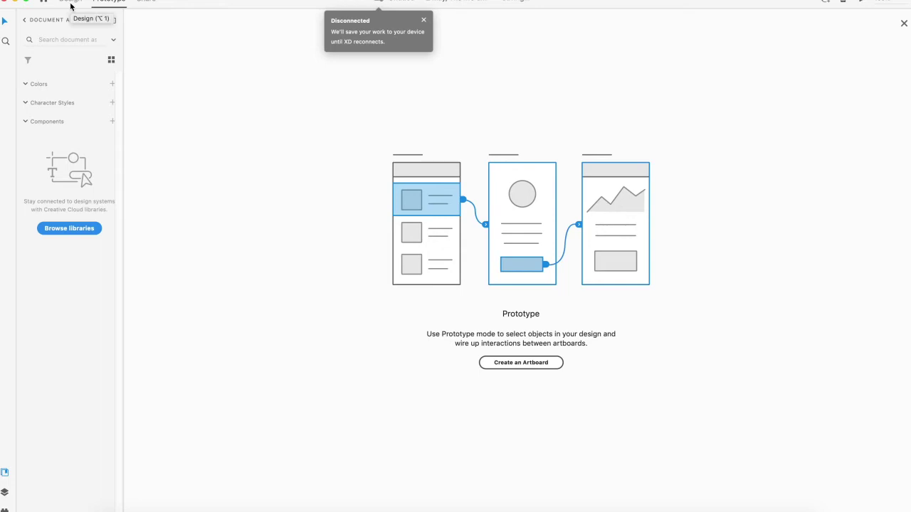
click(148, 1)
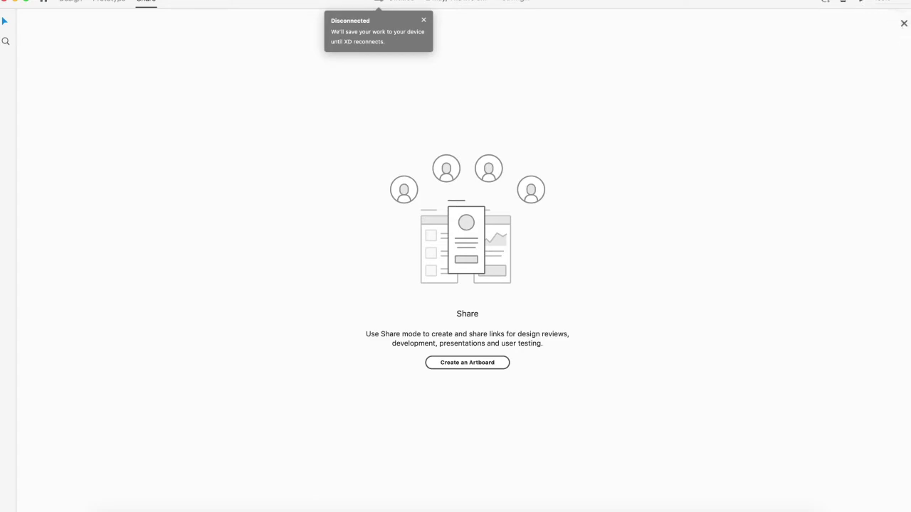
click(77, 2)
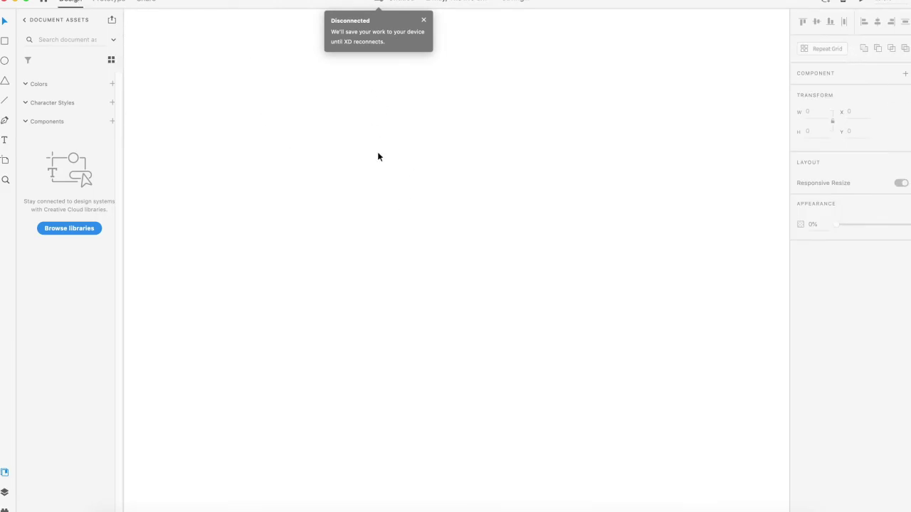
Step: Add an iPhone 12 Pro Max artboard and move it horizontally to about X -36, Y 16
click(5, 165)
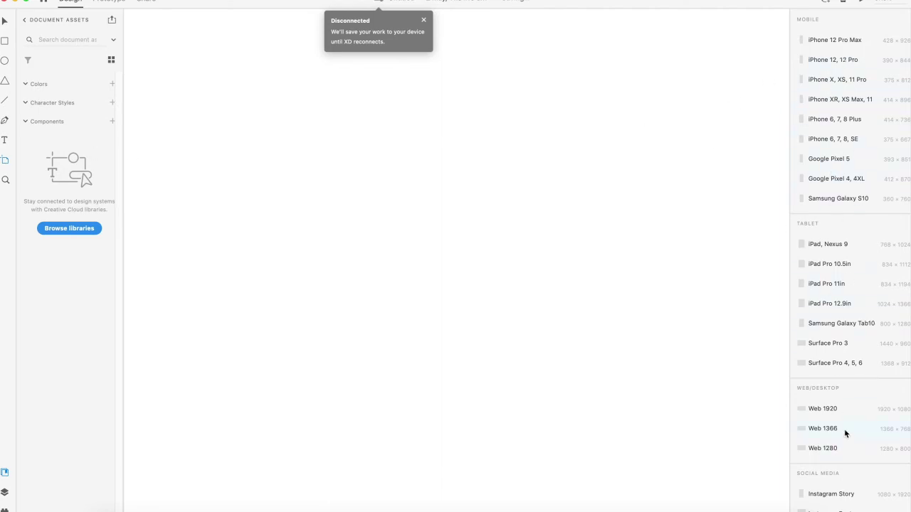
click(832, 41)
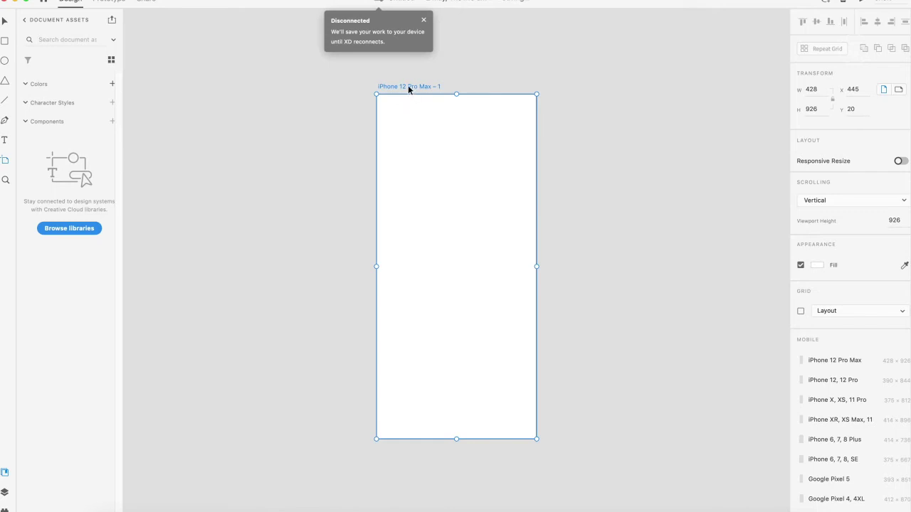
drag(408, 86, 230, 86)
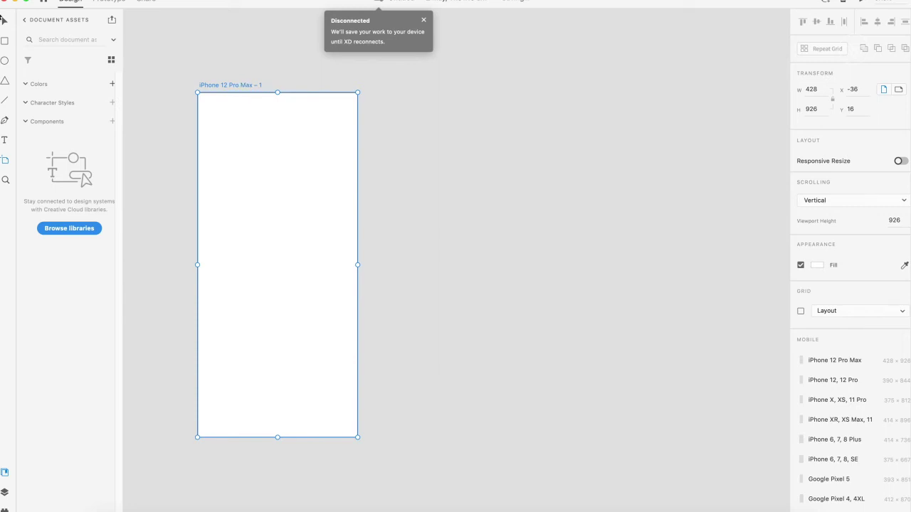
Step: Rename the iPhone 12 Pro Max artboard as "Shopping cart"
click(4, 20)
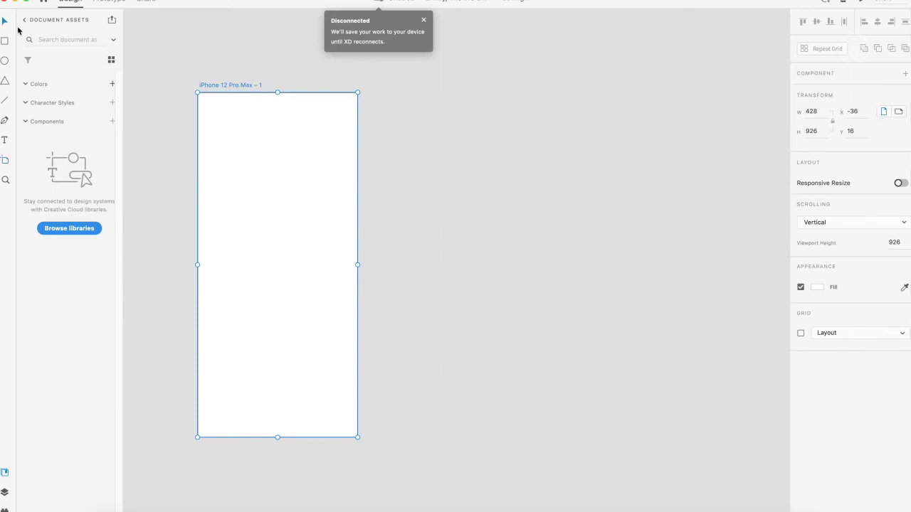
double_click(236, 86)
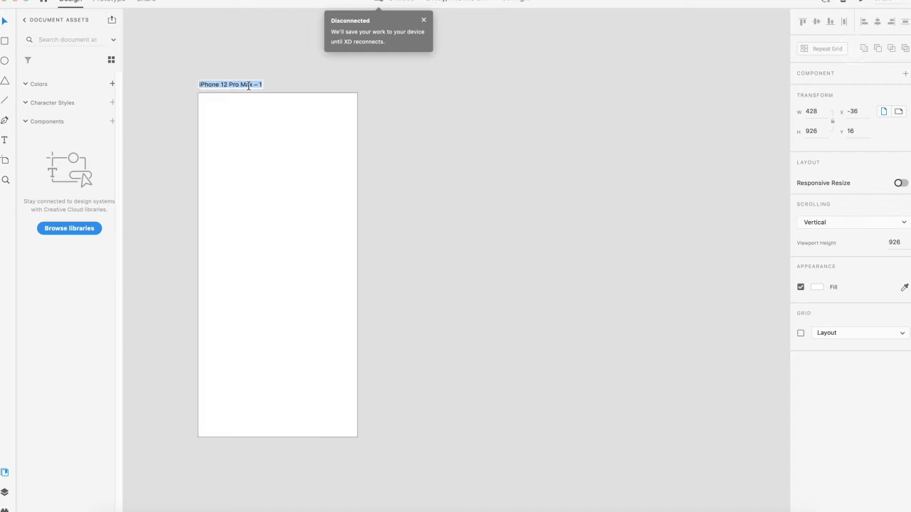
text(Shoping)
key(BackSpace)
key(BackSpace)
key(BackSpace)
text(ping cart)
key(Return)
Step: Extend the artboard's name to "Shopping cart- Login screen"
double_click(235, 85)
double_click(238, 85)
key(Right)
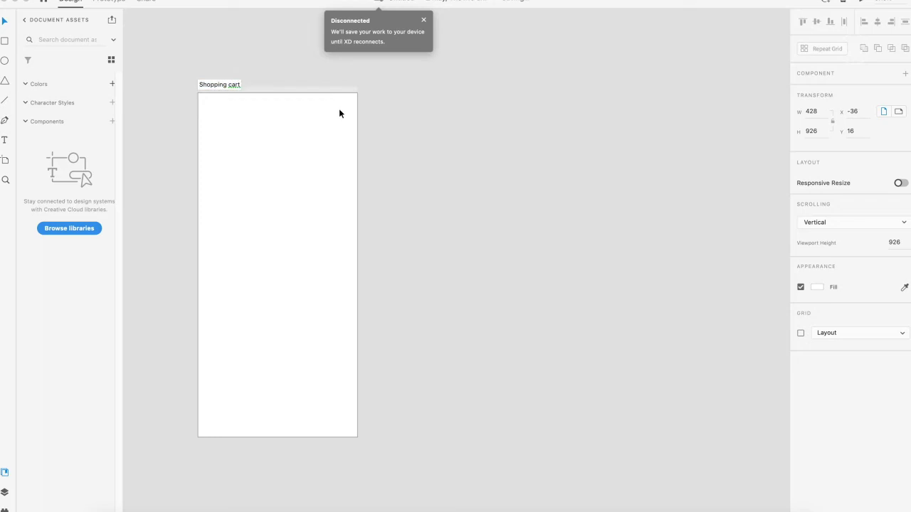
text(- Login screen)
key(Return)
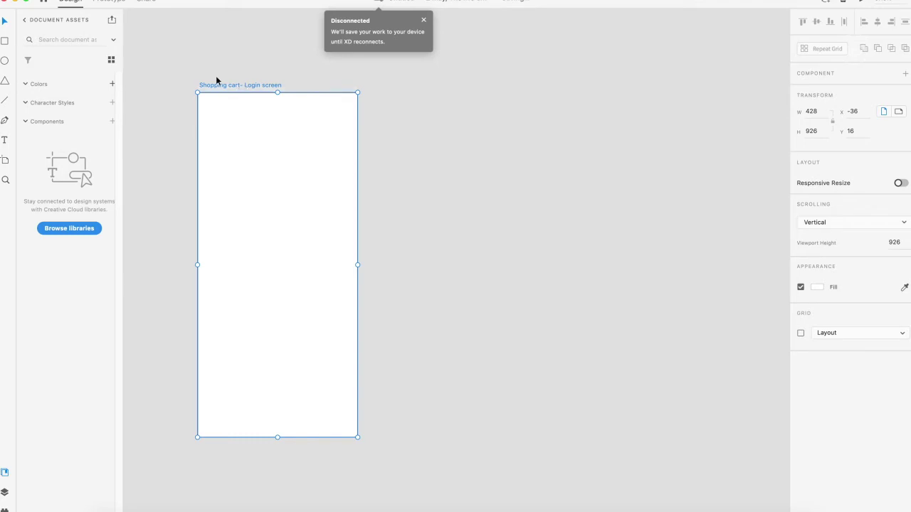
Step: Duplicate the login screen artboard beside the original and delete the copy
drag(223, 85, 395, 86)
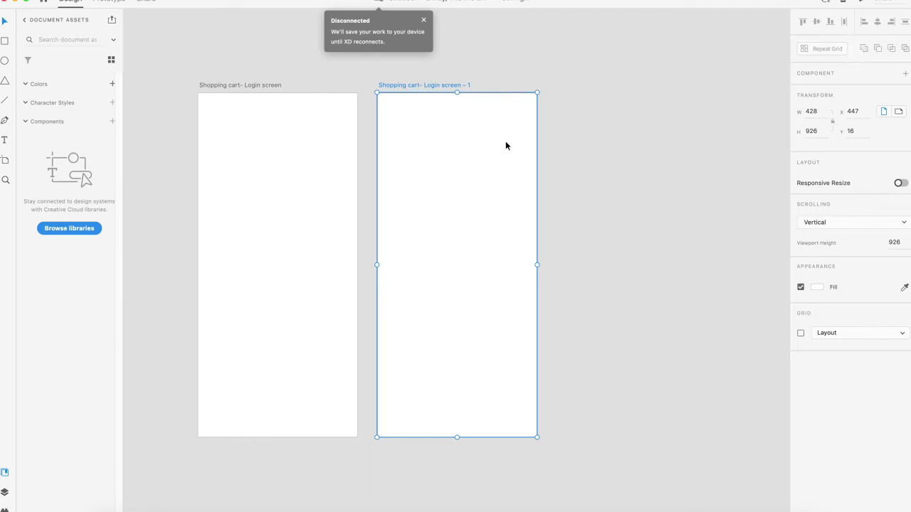
key(Delete)
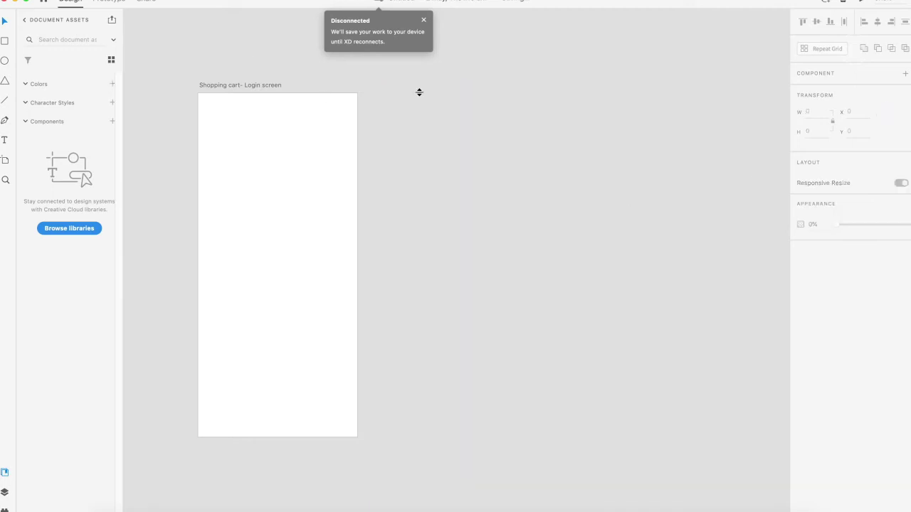
Step: Reposition the login screen artboard on the canvas to about X -220, Y -13
click(247, 86)
drag(343, 231, 506, 246)
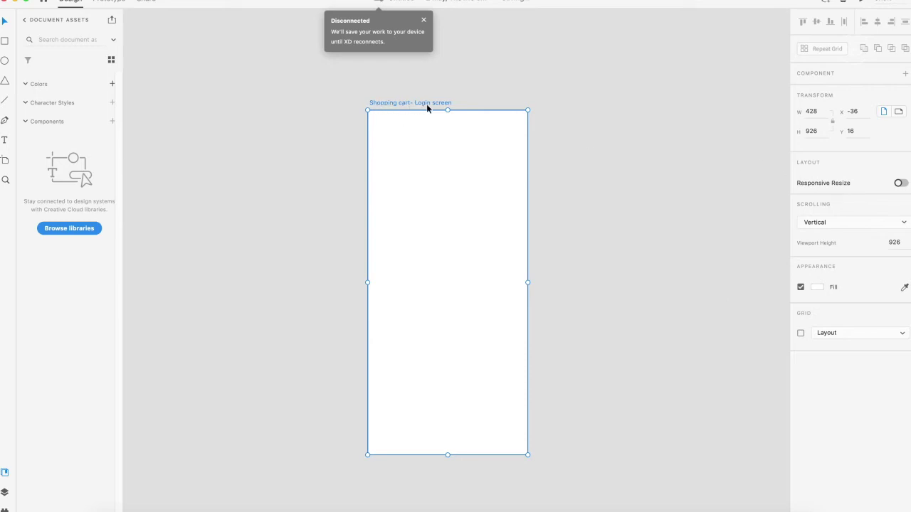
drag(426, 104, 358, 93)
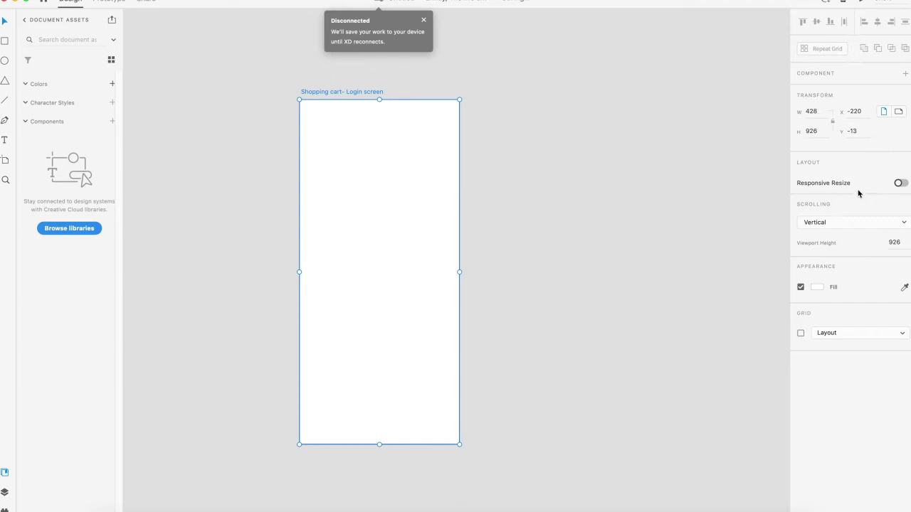
Step: Check the artboard's scrolling choices, keeping Vertical, and try out solid fill colors, ending on white
click(827, 225)
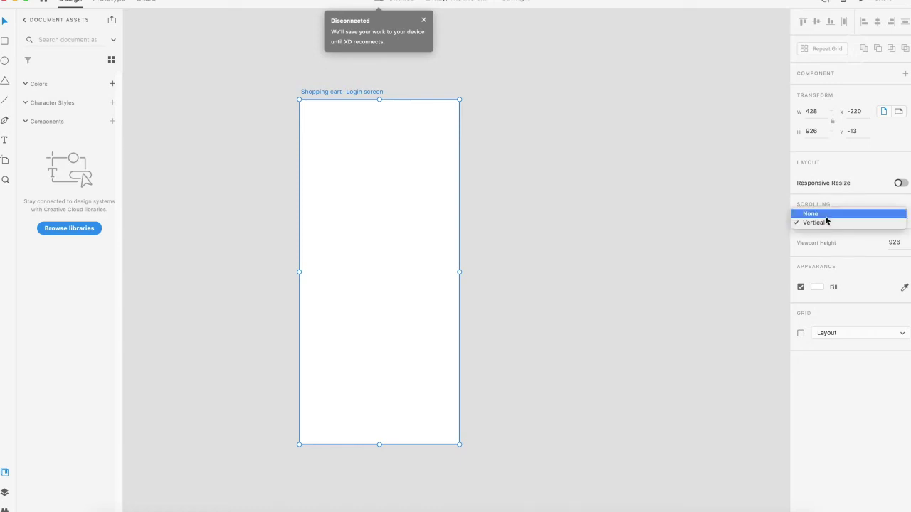
click(830, 222)
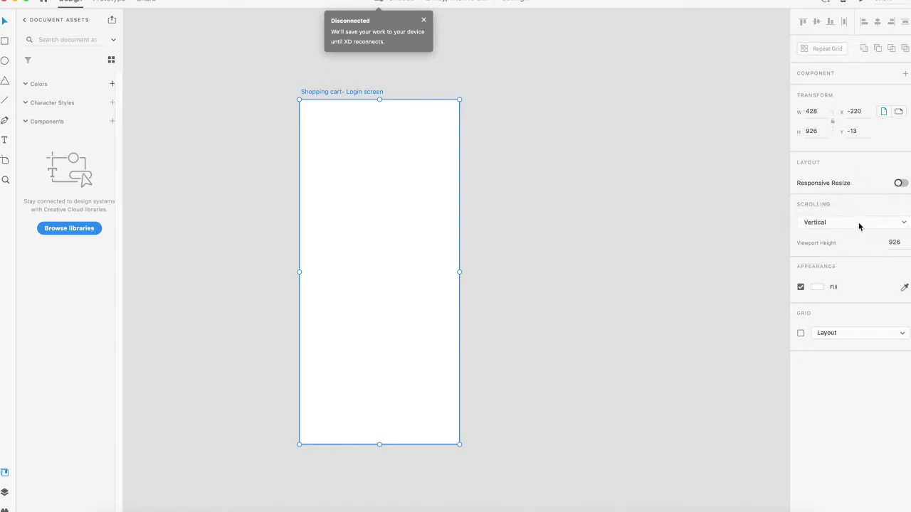
click(817, 286)
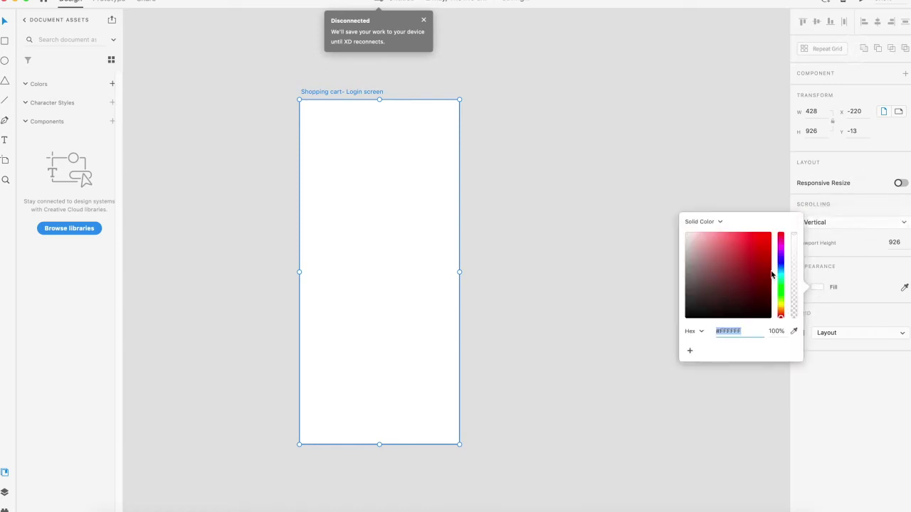
drag(716, 286, 655, 218)
click(859, 306)
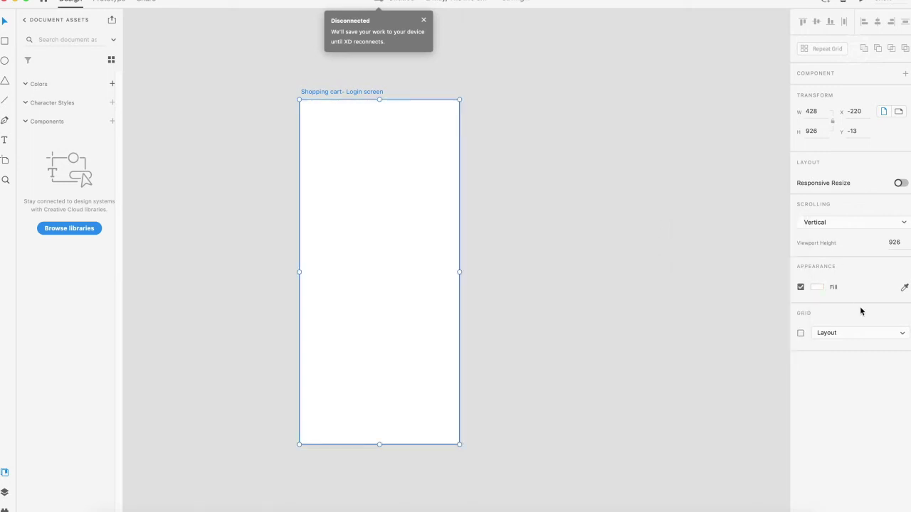
Step: Show the artboard's column layout grid, try its gutter and margin settings, and hide the grid
click(800, 333)
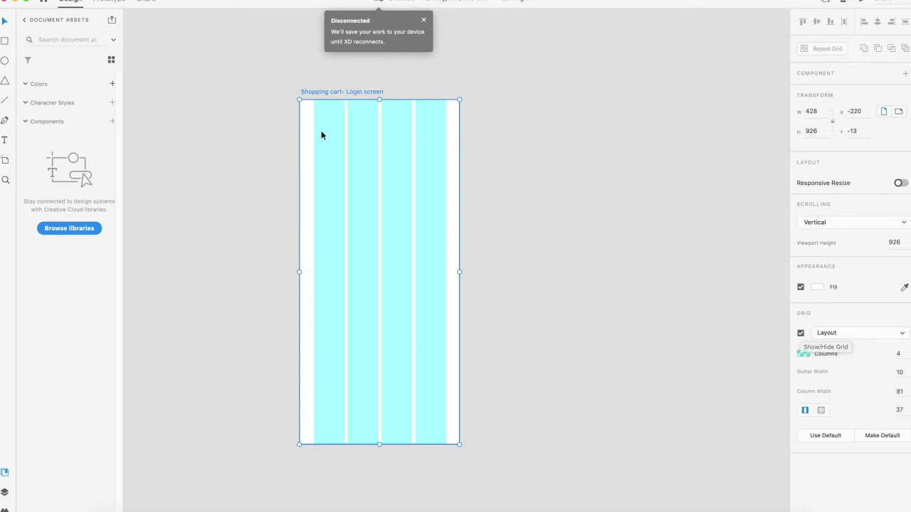
click(898, 372)
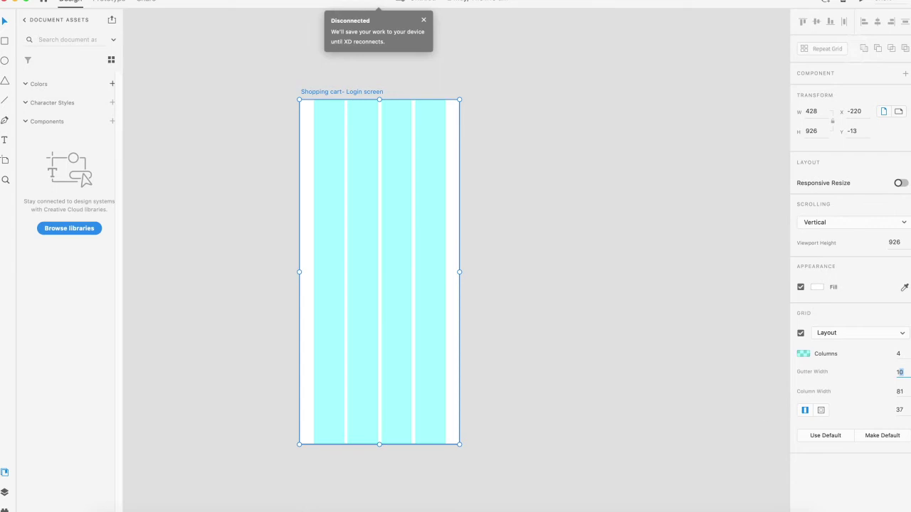
click(822, 411)
click(800, 333)
click(172, 92)
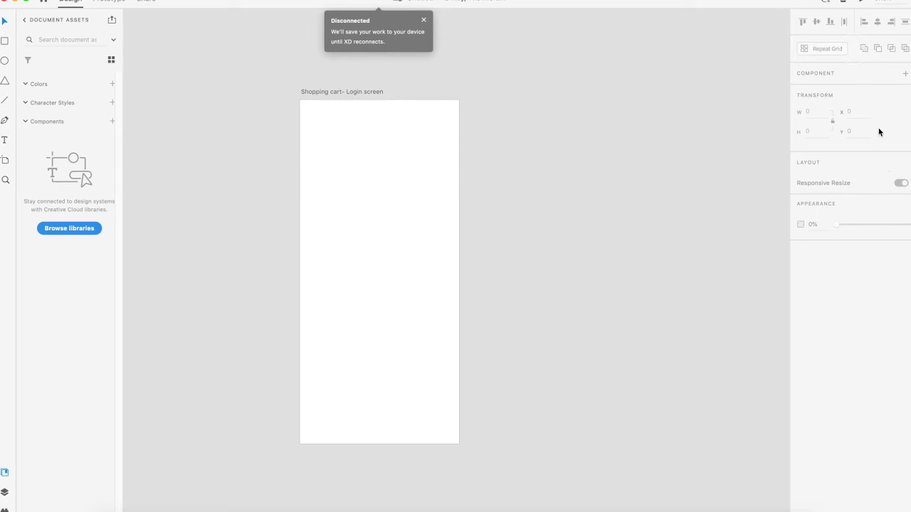
Step: Draw a triangle about 249 by 210 px on the login screen artboard and delete it
click(5, 83)
drag(316, 198, 409, 275)
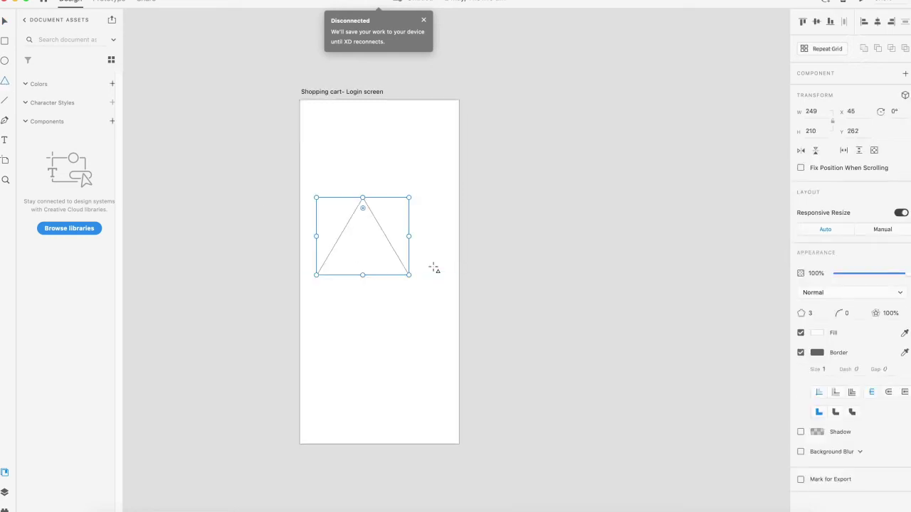
key(Delete)
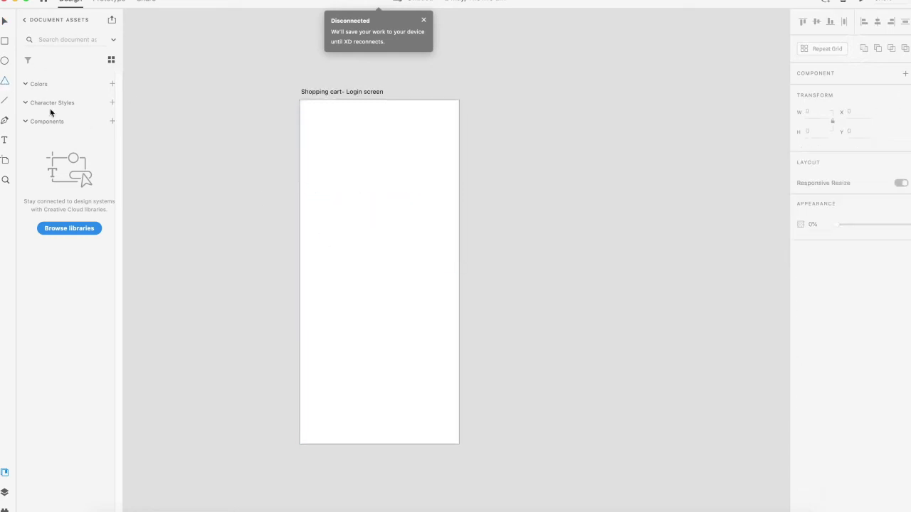
Step: Draw a rectangle about 250 by 235 px in the middle of the login screen artboard
click(5, 41)
drag(330, 199, 405, 278)
drag(419, 286, 424, 286)
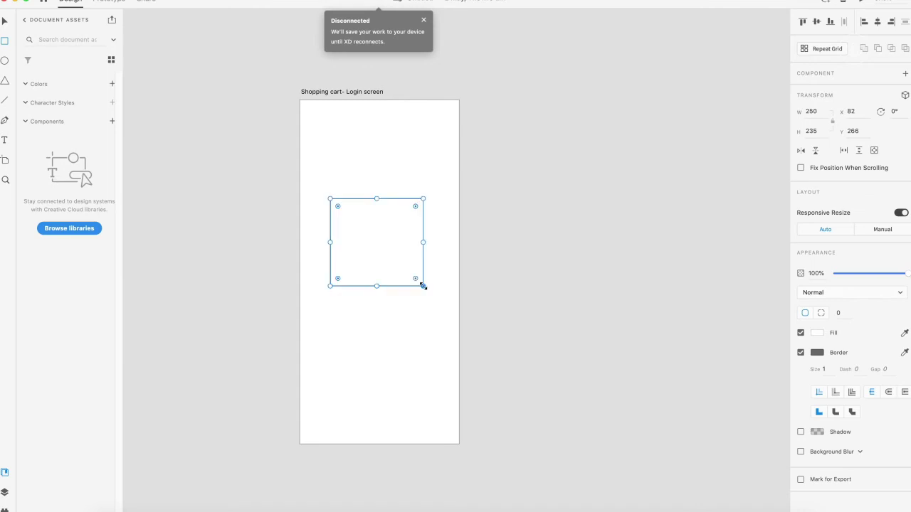
Step: Fill the rectangle with a solid dusty pink and resize it to about 264 by 223 px
click(817, 333)
drag(715, 327, 698, 303)
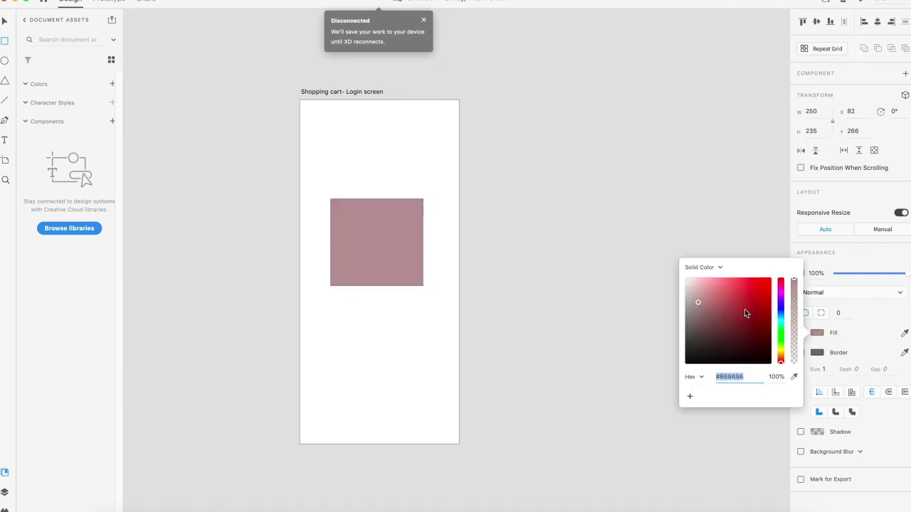
click(877, 329)
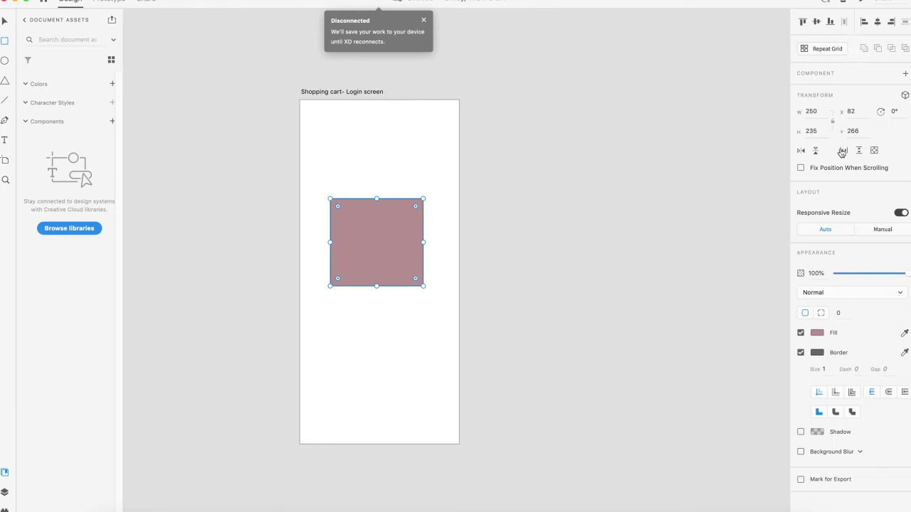
mouse_move(423, 286)
mouse_down()
mouse_move(395, 232)
mouse_move(428, 282)
mouse_up()
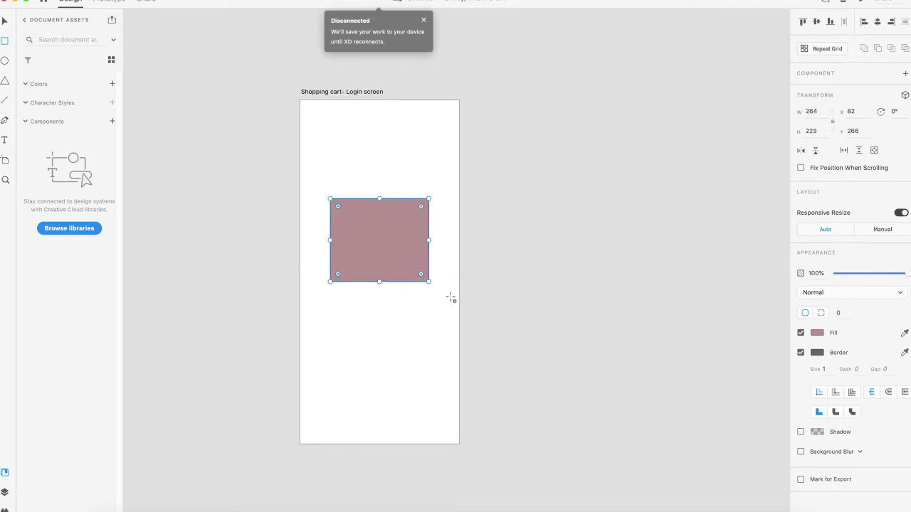
Step: Try the shadow and background blur effects on the rectangle, leaving both turned off
click(801, 433)
click(801, 433)
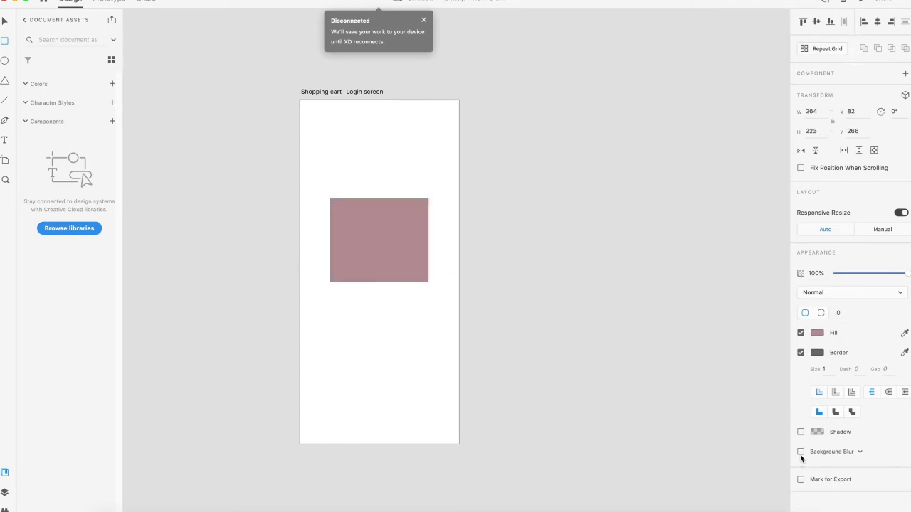
click(800, 453)
click(800, 453)
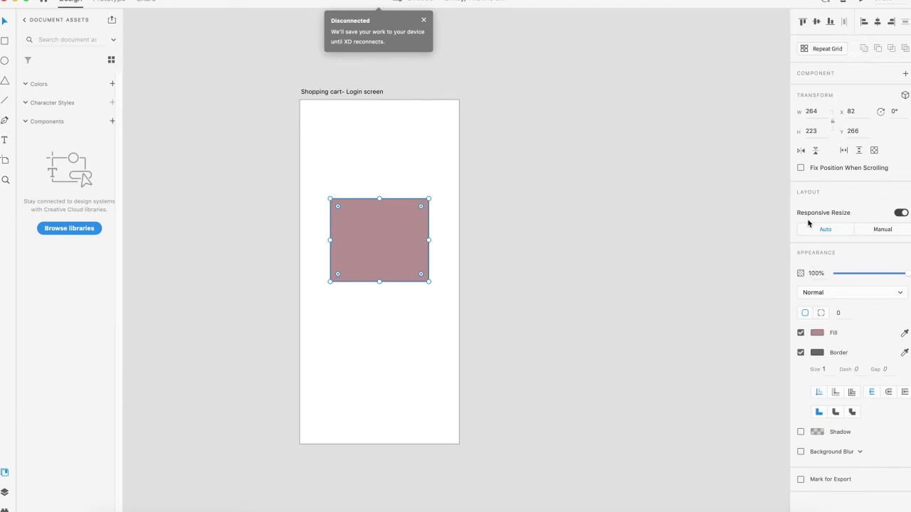
Step: Try rounding the dusty pink rectangle's corners, undo the rounding, and delete the rectangle
click(820, 315)
click(839, 314)
drag(420, 274, 407, 258)
key(ctrl+z)
mouse_move(421, 274)
mouse_down()
mouse_move(414, 262)
mouse_move(420, 274)
mouse_up()
key(Delete)
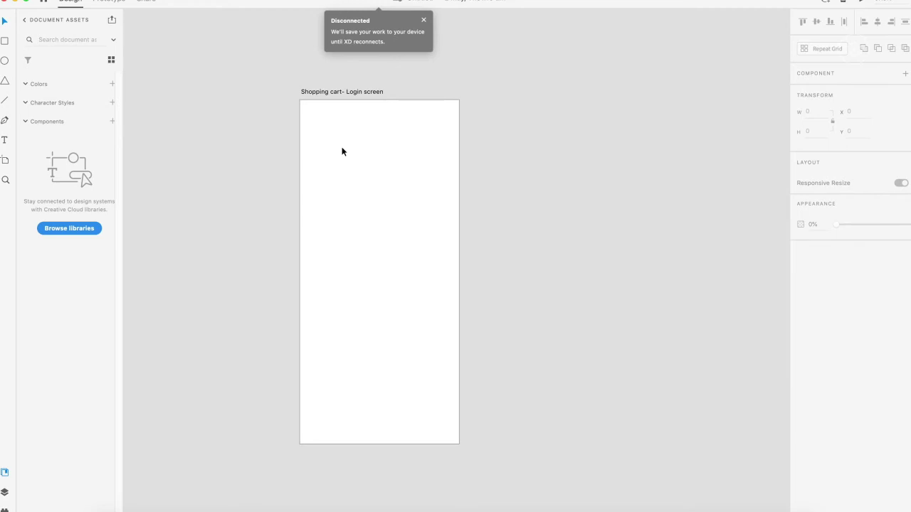
Step: Dismiss the disconnection notice and move the login screen artboard up to about X -217, Y -71
click(424, 21)
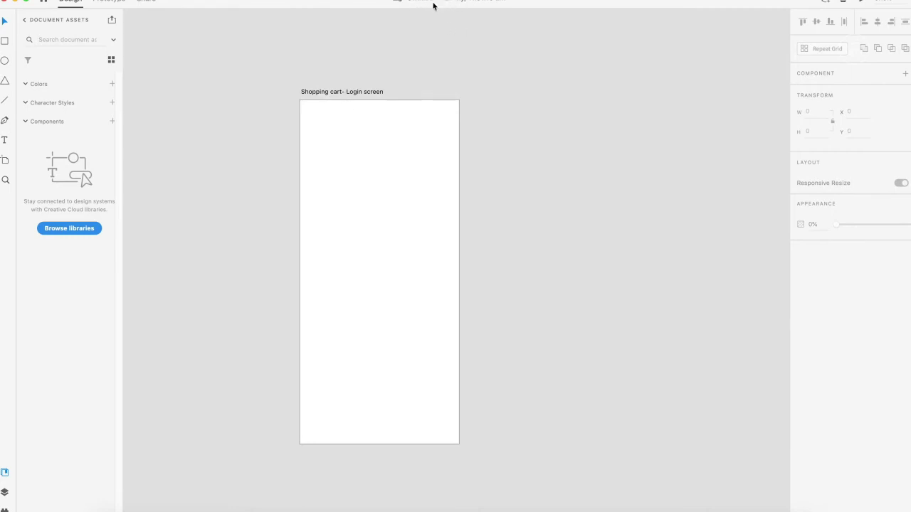
click(459, 2)
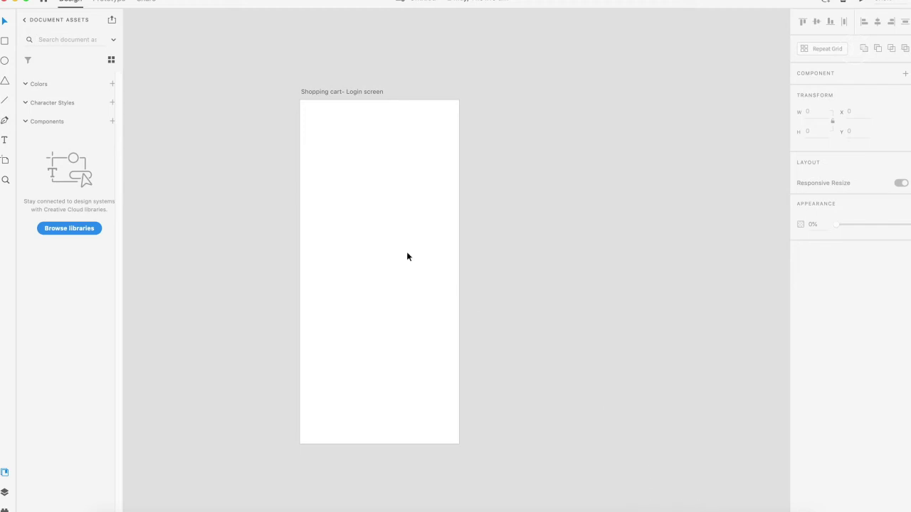
click(425, 291)
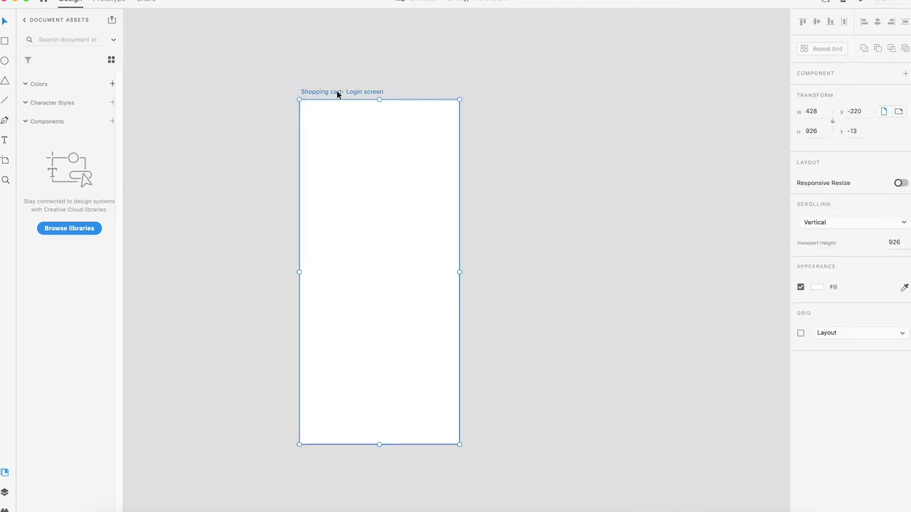
drag(338, 93, 338, 69)
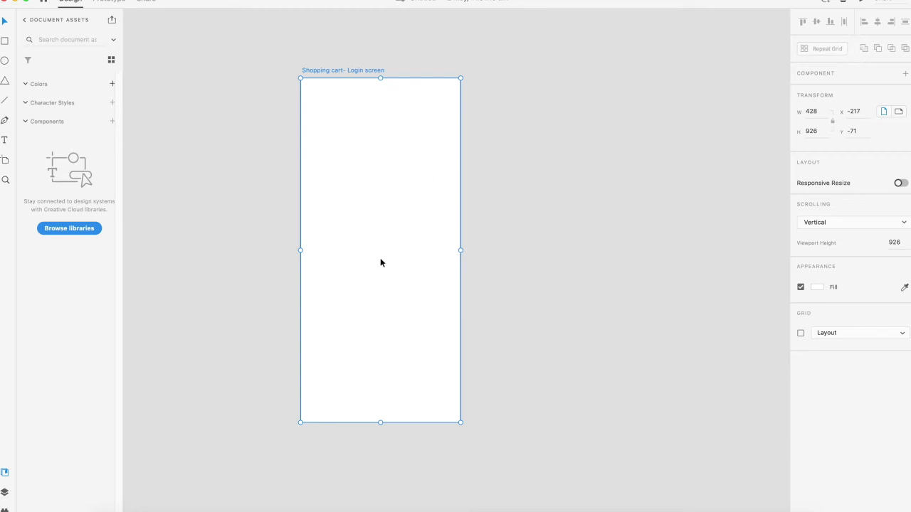
click(507, 285)
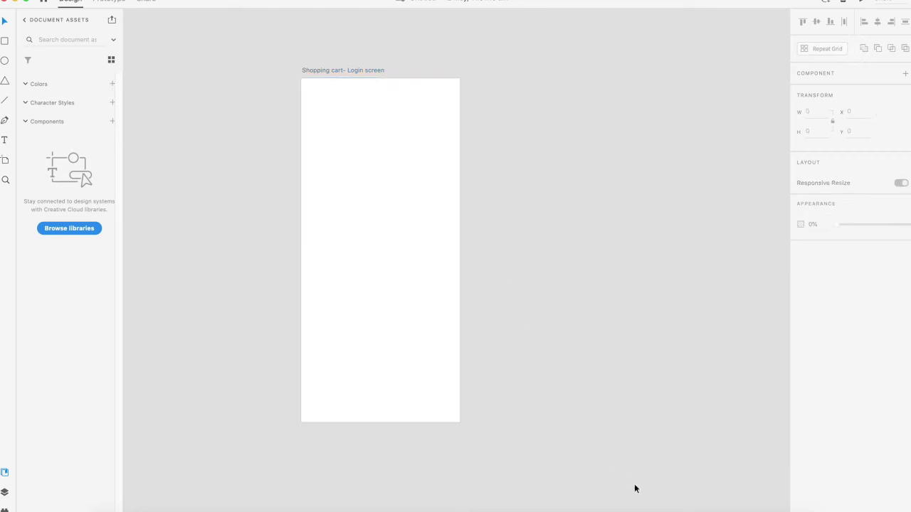
Step: Switch to Adobe Illustrator, copy the Spark Shopping logo, and paste it onto the login screen artboard in Adobe XD
click(645, 510)
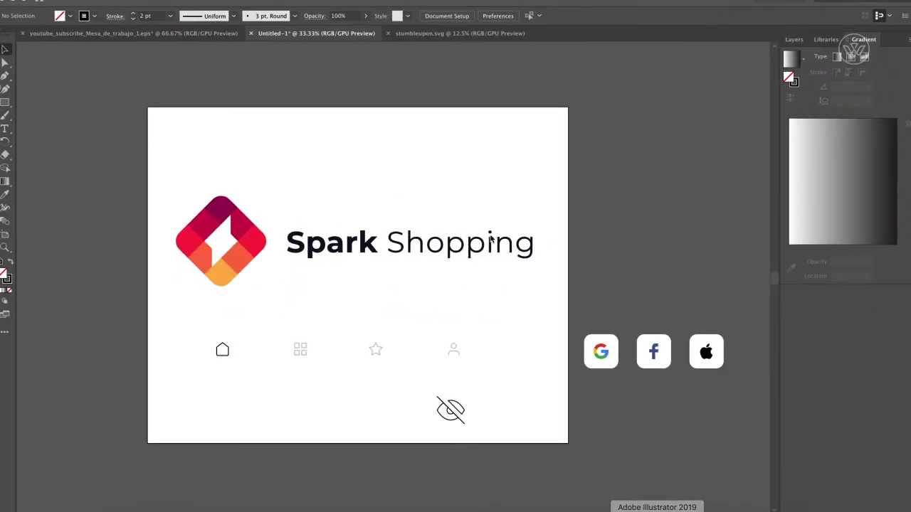
drag(159, 189, 549, 297)
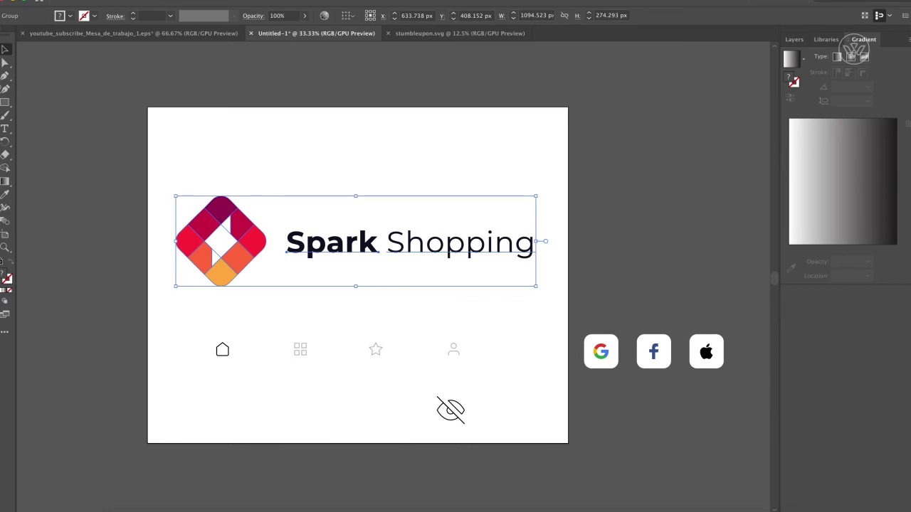
key(super+c)
key(super+c)
key(super+c)
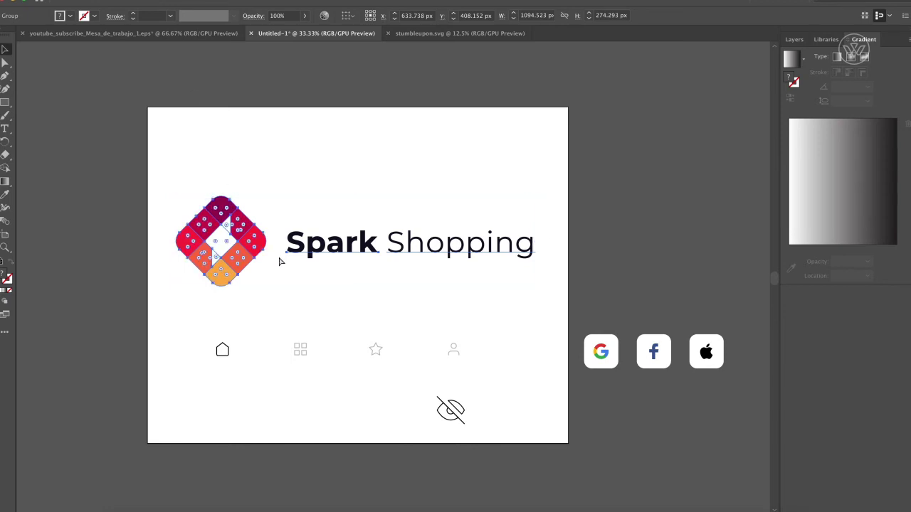
key(super+Tab)
click(352, 151)
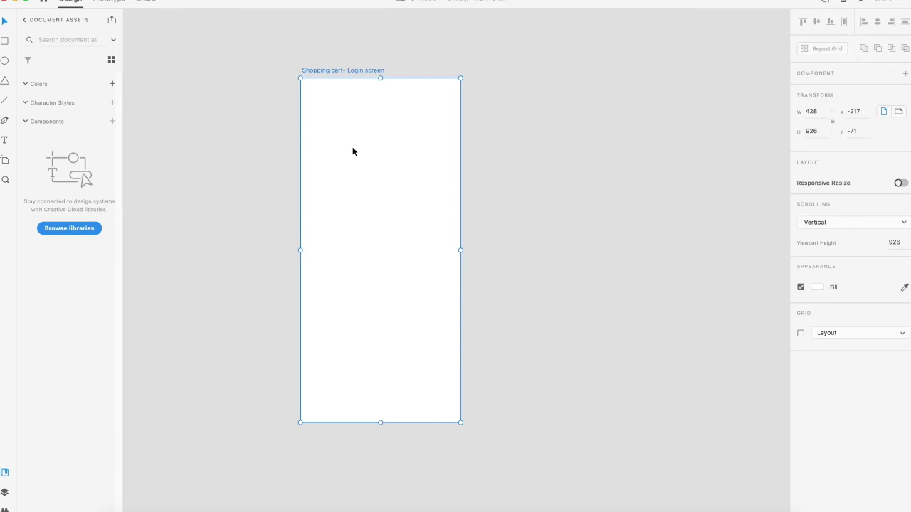
key(super+v)
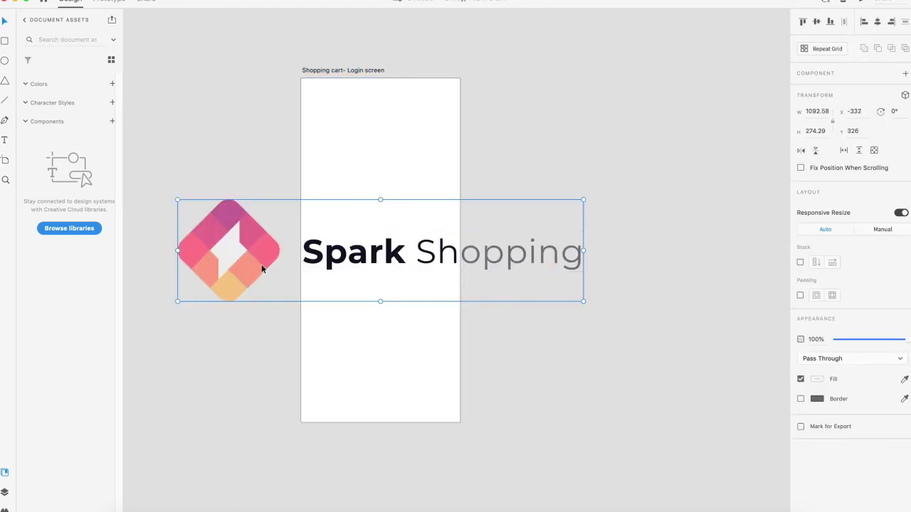
Step: Scale the pasted logo down to about 203 by 52 px and place it at about X 29, Y 34
drag(262, 264, 383, 212)
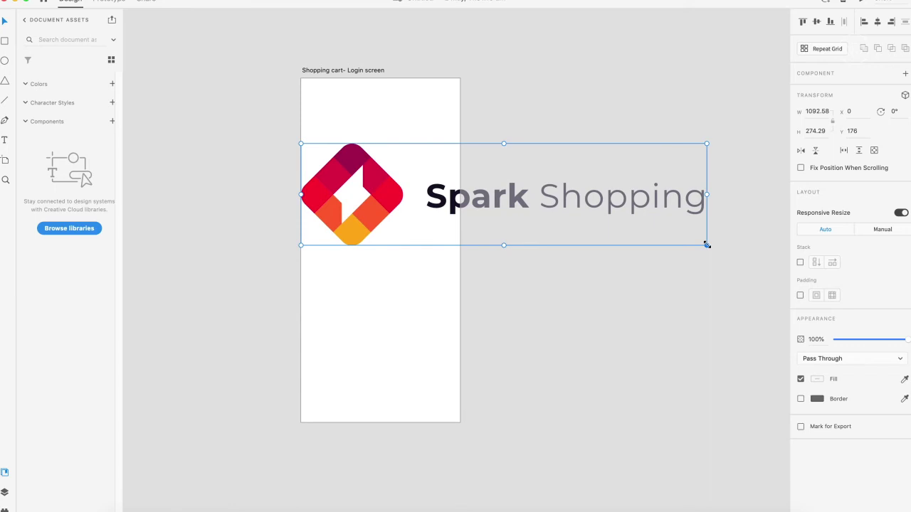
drag(706, 244, 444, 164)
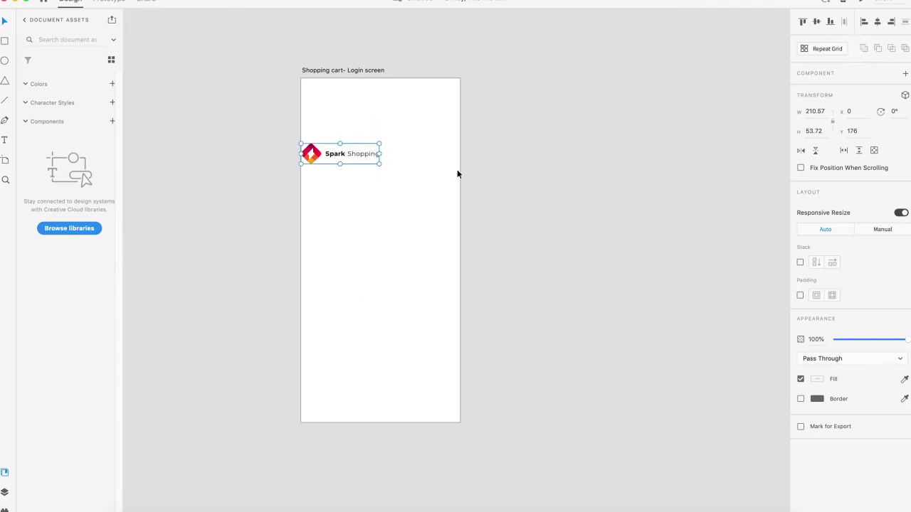
drag(316, 160, 327, 106)
drag(383, 111, 389, 111)
Step: Turn on the login screen artboard's layout grid and give it separate side margins of 22 and 20 px
click(334, 69)
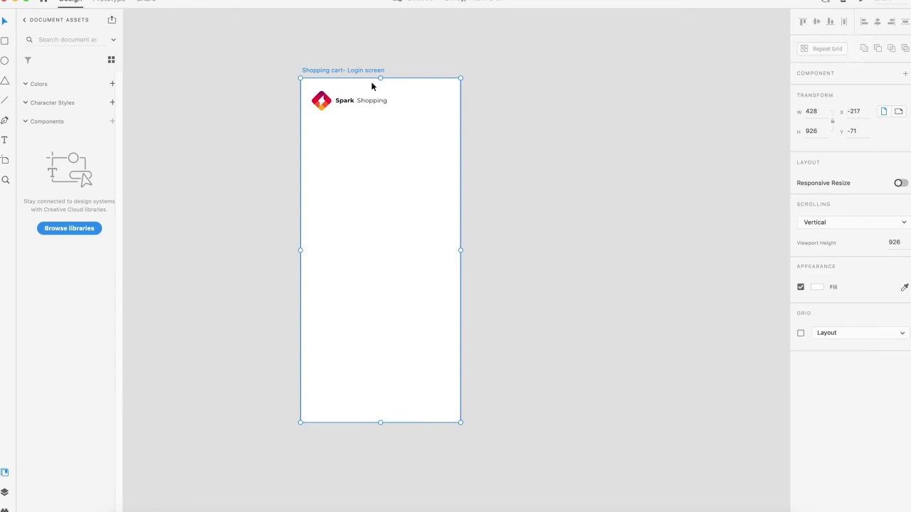
click(800, 333)
click(334, 105)
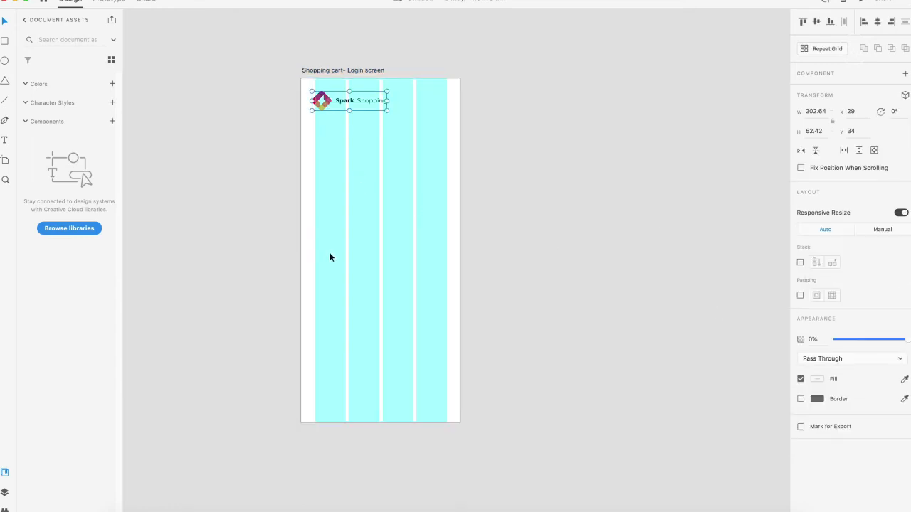
click(328, 70)
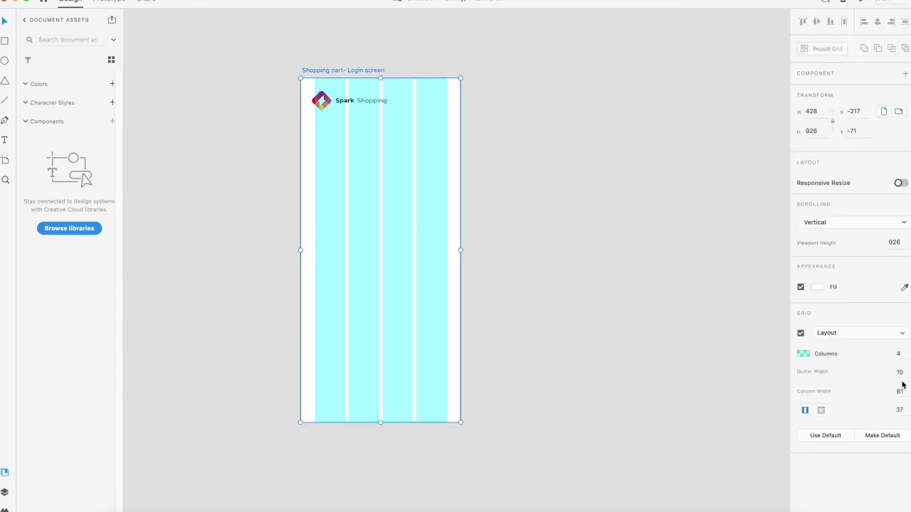
click(899, 410)
click(820, 410)
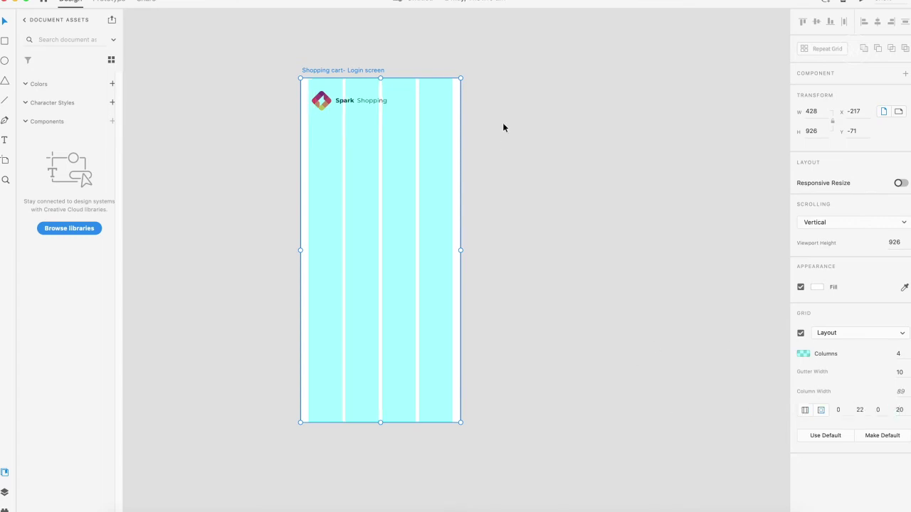
Step: Enlarge the Spark Shopping logo slightly and center it horizontally in the artboard's upper area
click(328, 105)
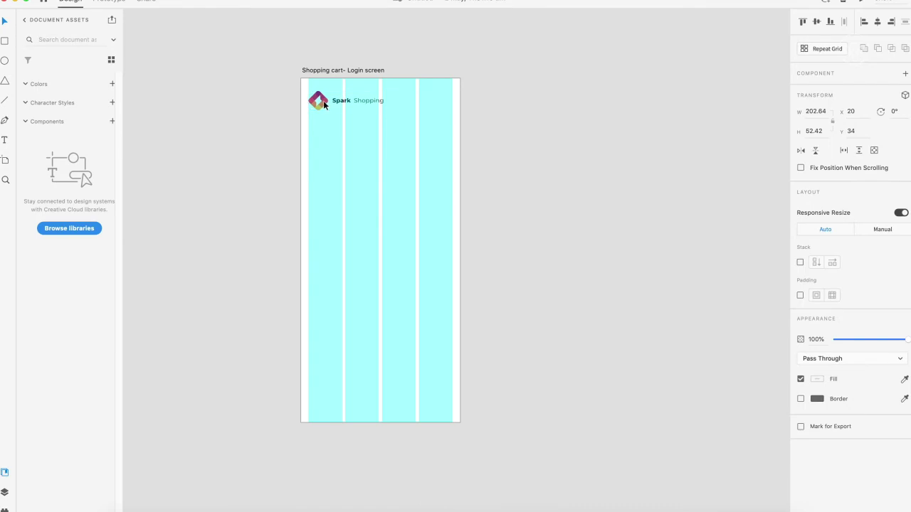
drag(323, 102, 323, 97)
click(321, 70)
click(324, 101)
drag(324, 101, 355, 121)
drag(414, 132, 428, 133)
drag(356, 123, 353, 123)
Step: Turn off the layout grid of the login screen artboard
click(342, 71)
click(800, 332)
click(520, 36)
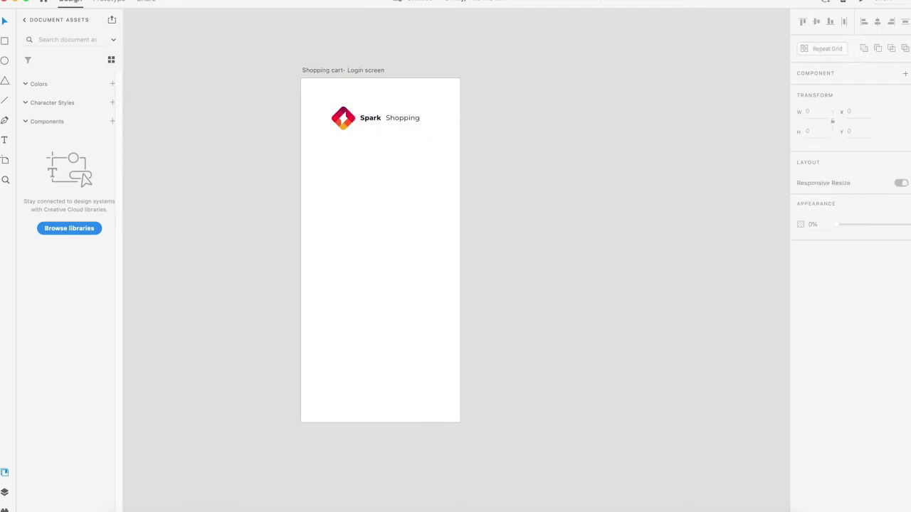
Step: Draw a full-width rectangle below the logo from Y 244, round its corners to 27, and extend it to about 428 by 728 px
click(4, 41)
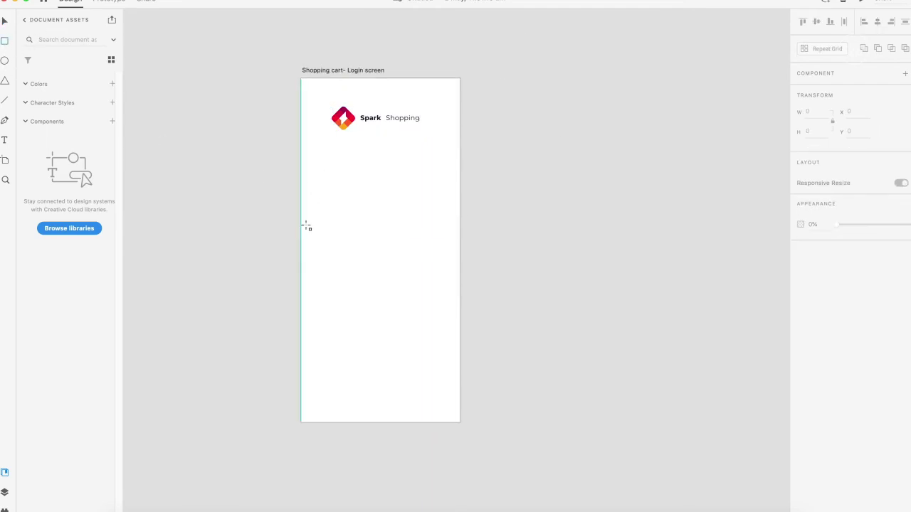
mouse_move(301, 168)
mouse_down()
mouse_move(348, 228)
mouse_move(458, 422)
mouse_up()
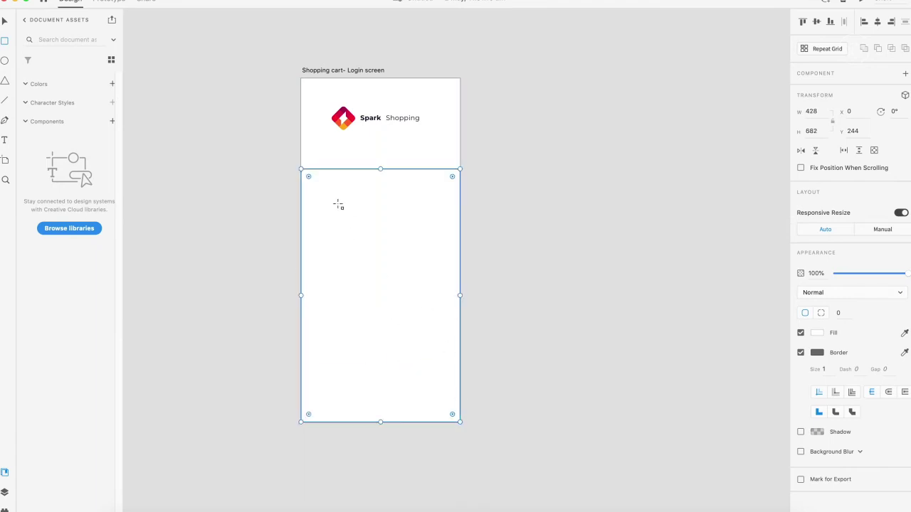
drag(308, 178, 310, 182)
drag(380, 420, 380, 437)
click(508, 289)
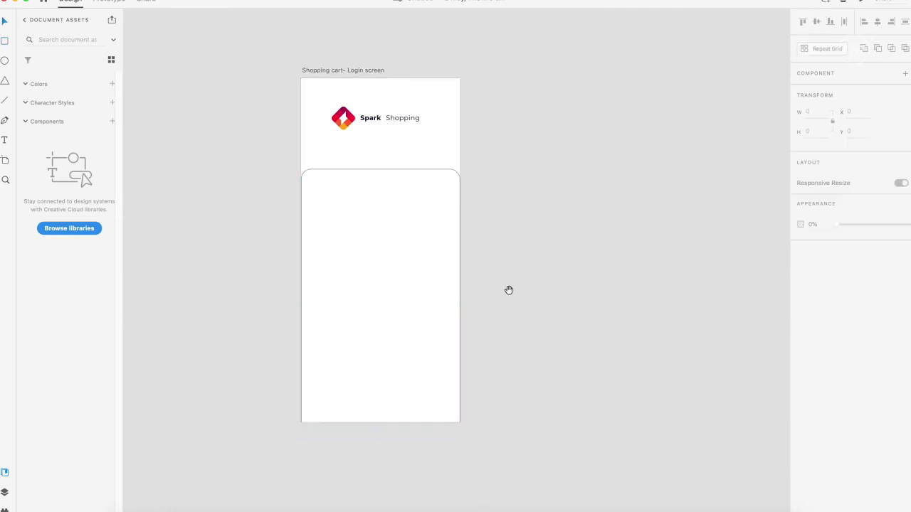
Step: Try the logo's dark maroon as the rounded rectangle's border color and undo it
scroll(340, 325, up, 2)
click(340, 325)
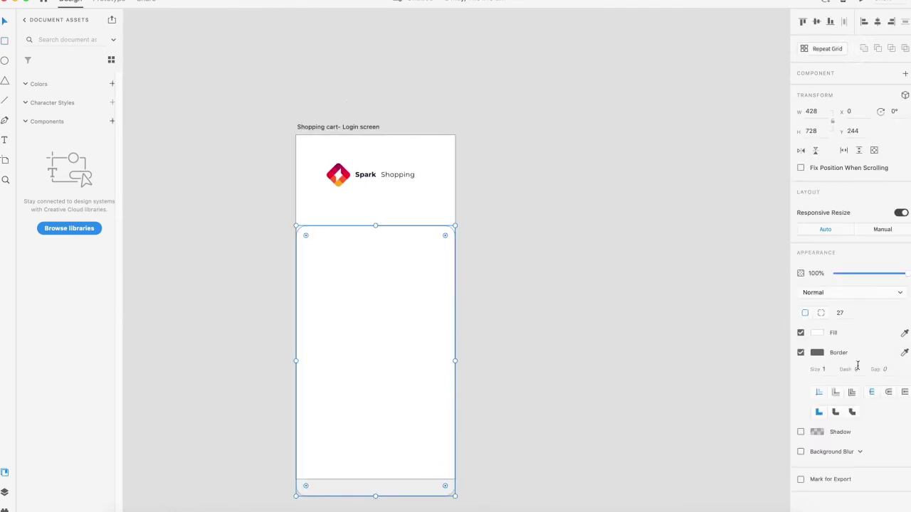
click(904, 353)
click(338, 169)
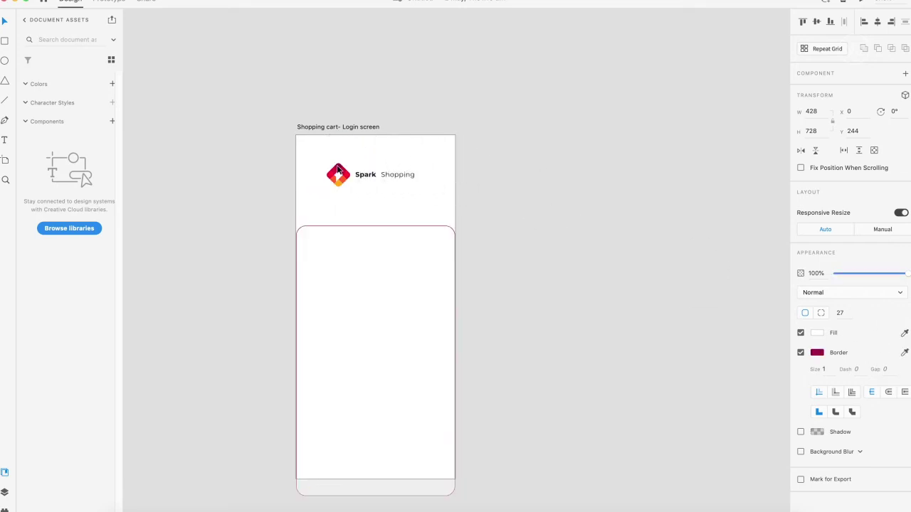
key(super+z)
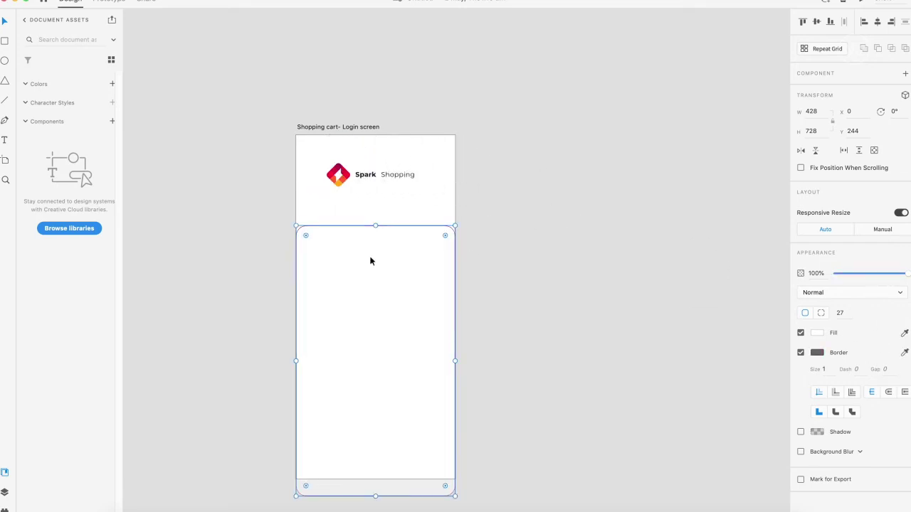
Step: Turn off the rounded rectangle's border and fill it with the dark maroon sampled from the logo
click(800, 352)
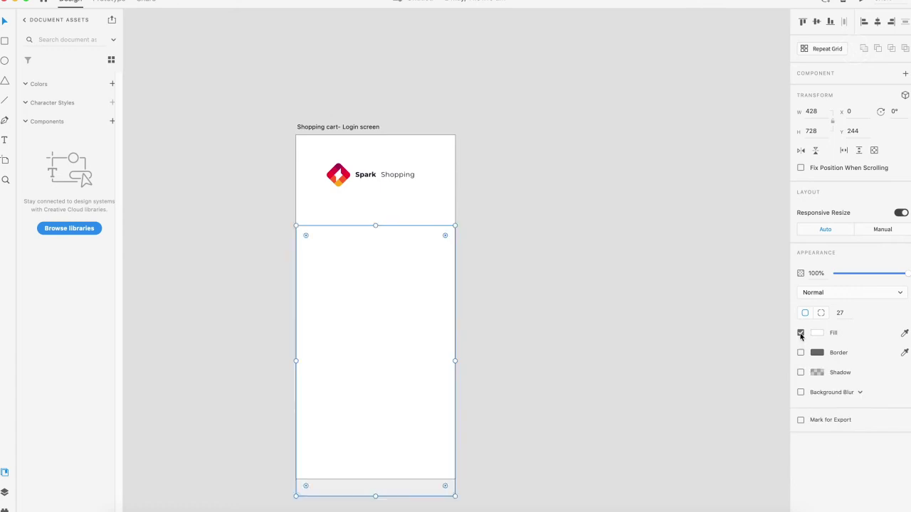
click(905, 333)
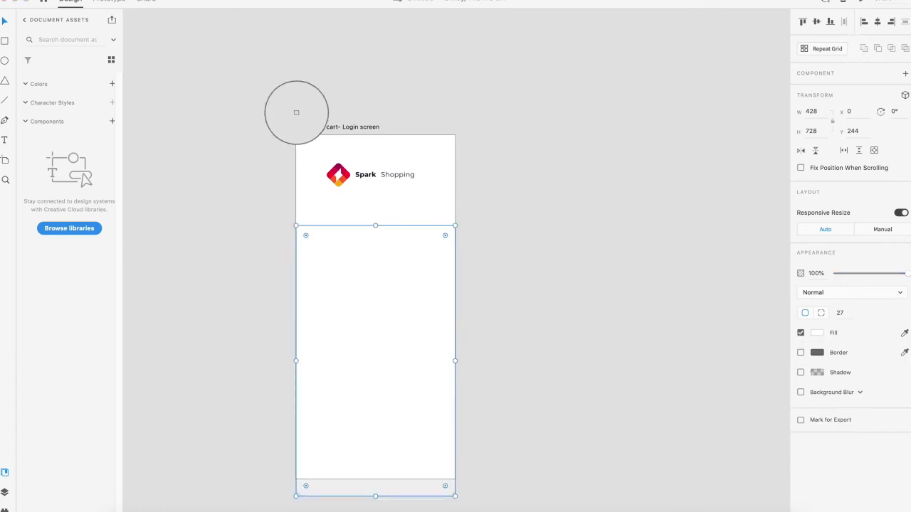
click(336, 164)
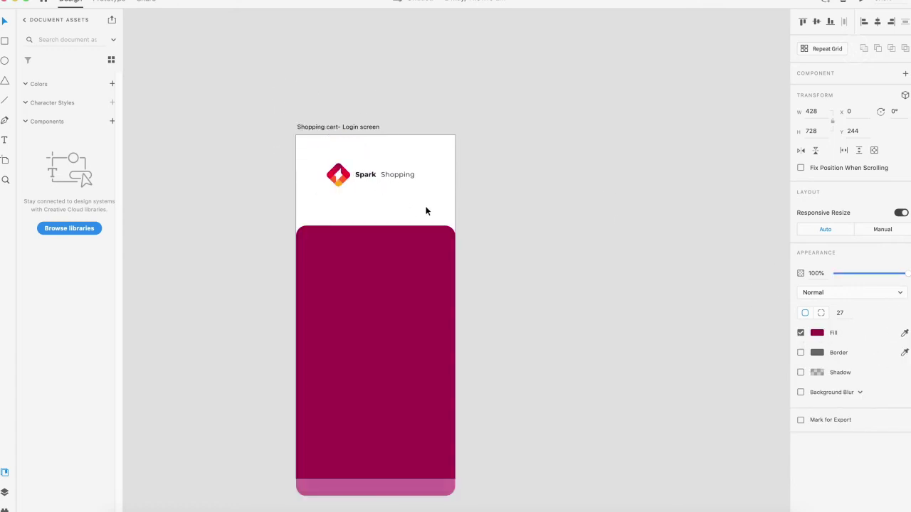
click(504, 230)
Step: Change the rounded rectangle's fill to the crimson red sampled from the logo
click(392, 268)
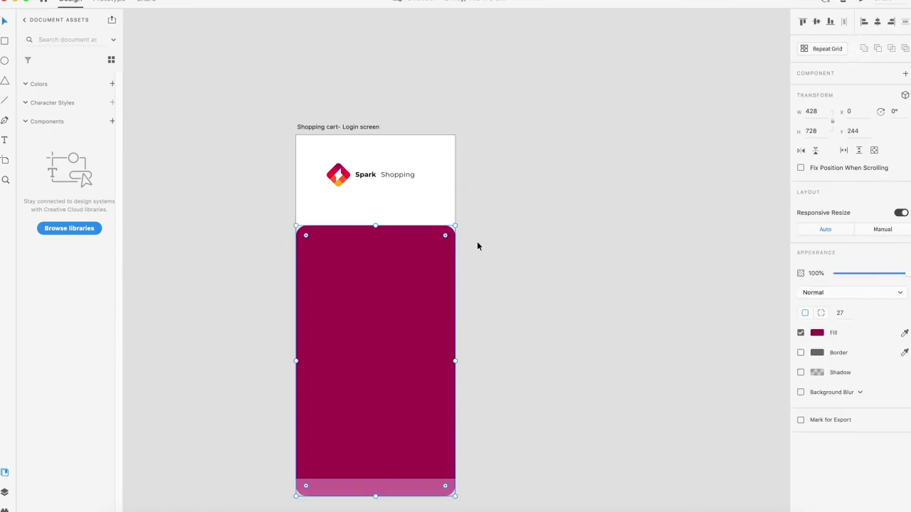
click(905, 333)
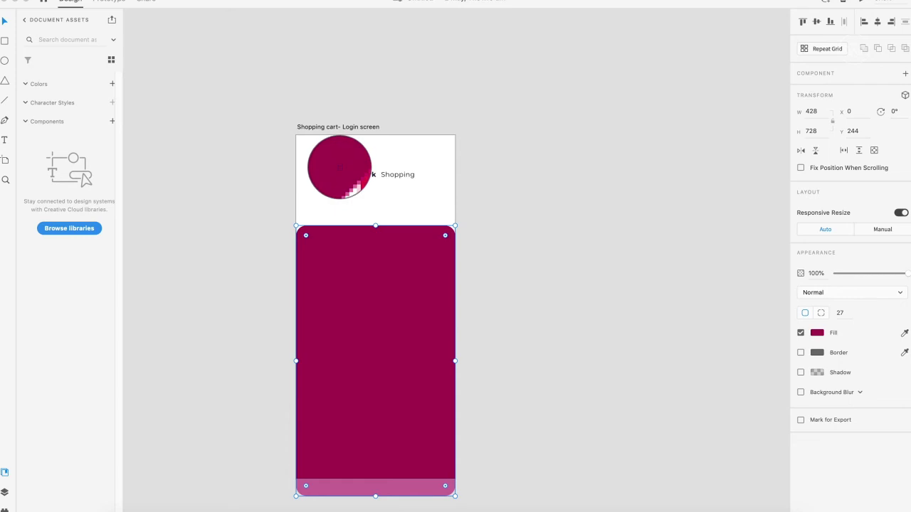
click(334, 173)
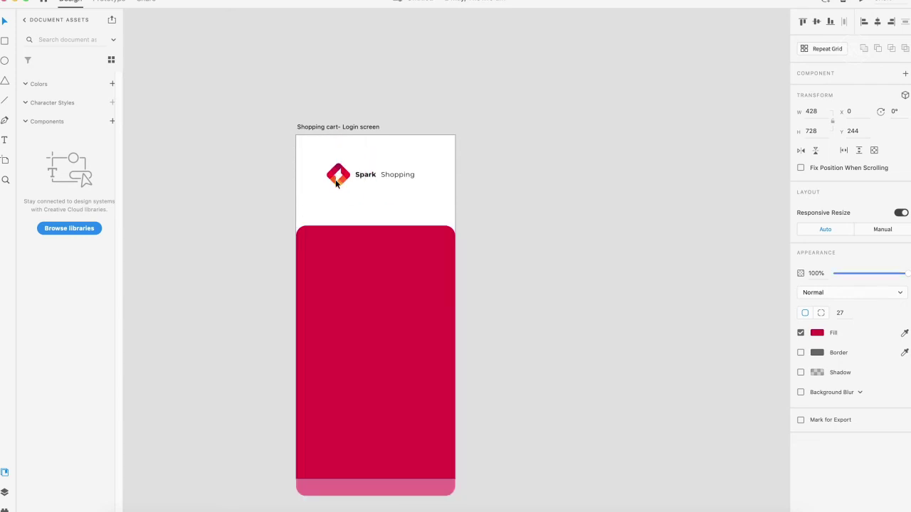
click(504, 307)
mouse_move(489, 256)
mouse_down()
mouse_move(512, 277)
mouse_move(494, 254)
mouse_up()
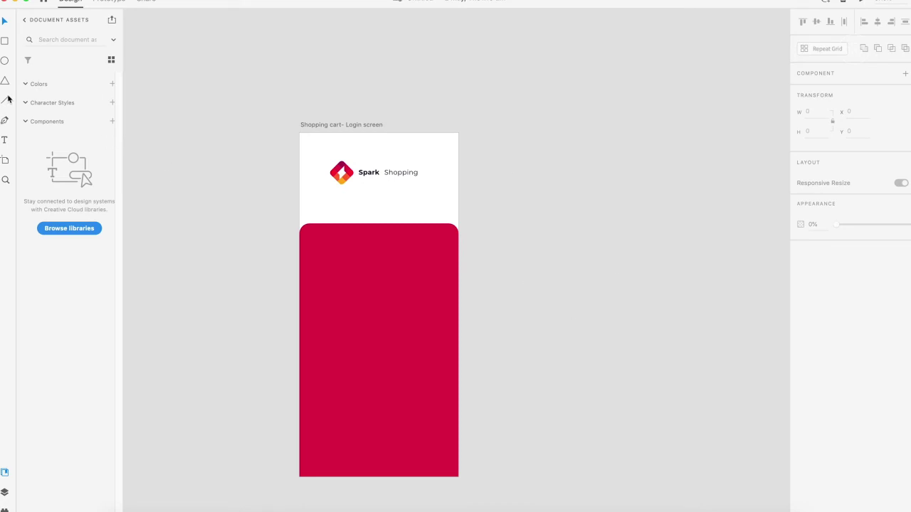
click(566, 297)
Step: Add the text "Login" and place it near the crimson rectangle's upper-left corner at about X 50, Y 276
click(4, 140)
click(332, 208)
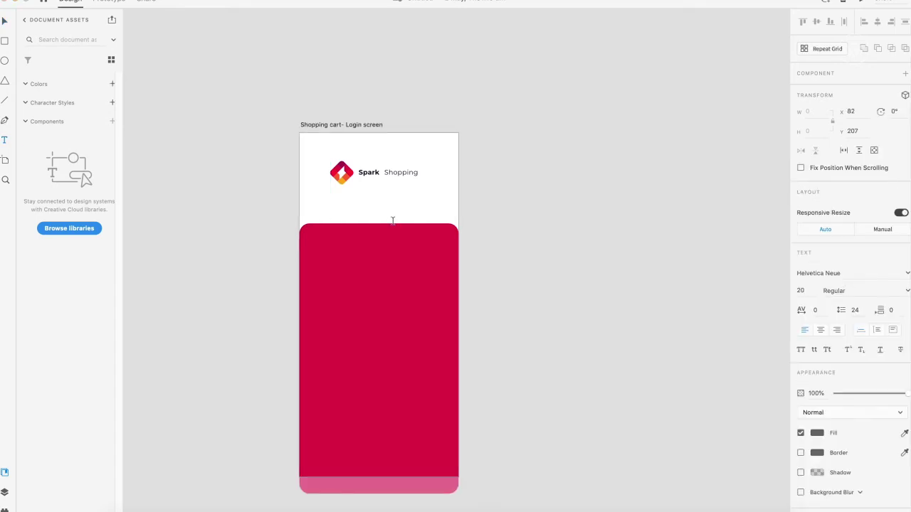
key(Escape)
mouse_move(327, 246)
mouse_down()
mouse_move(328, 256)
mouse_move(335, 250)
mouse_up()
Step: Set the "Login" text to font size 24 with a white #FFFFFF fill
click(808, 291)
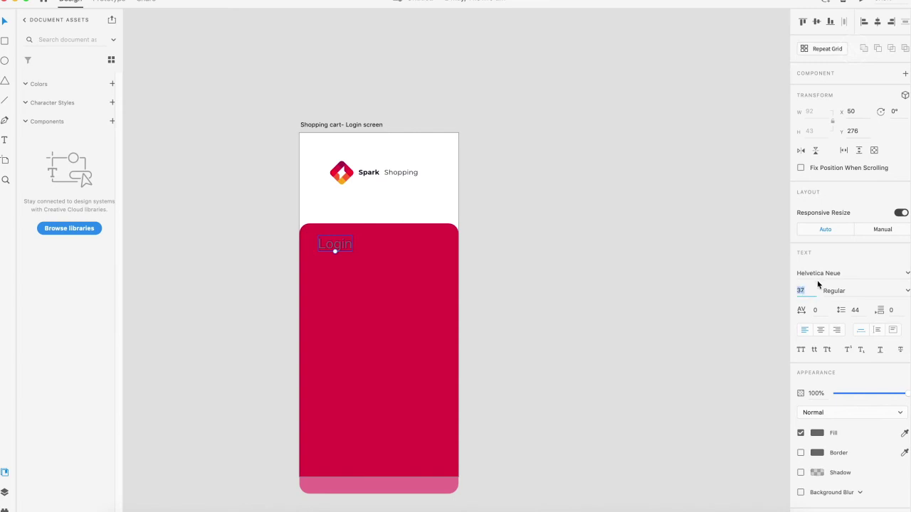
text(24)
key(Return)
click(816, 433)
click(685, 372)
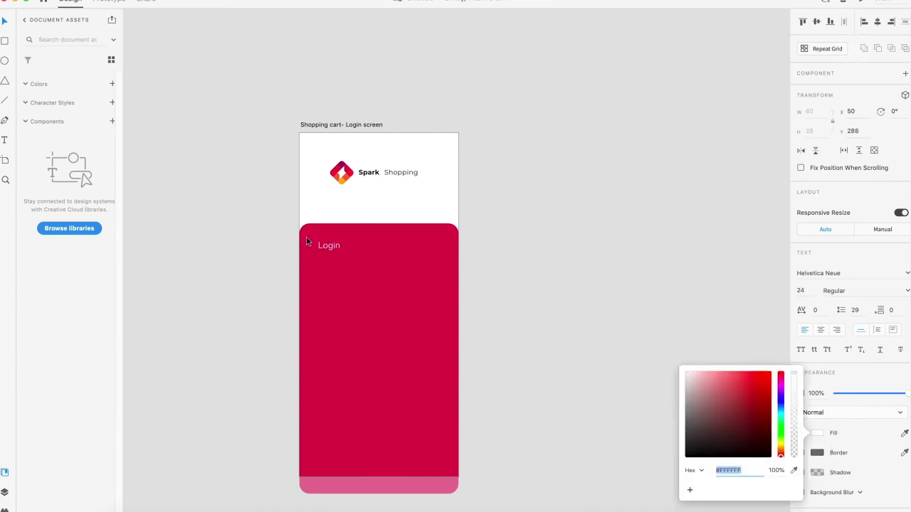
Step: Set the "Login" text to font size 28 and move it to about X 39, Y 284
click(331, 247)
click(807, 294)
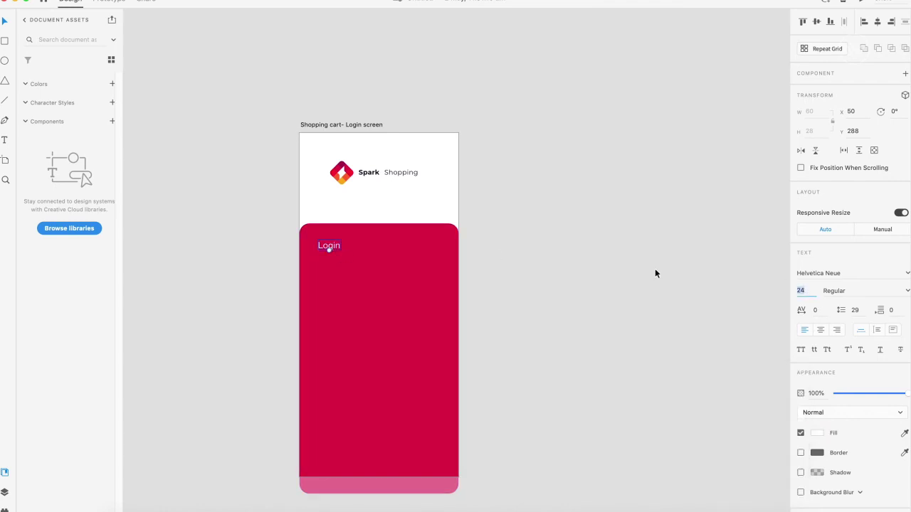
text(28)
key(Return)
click(356, 305)
click(468, 304)
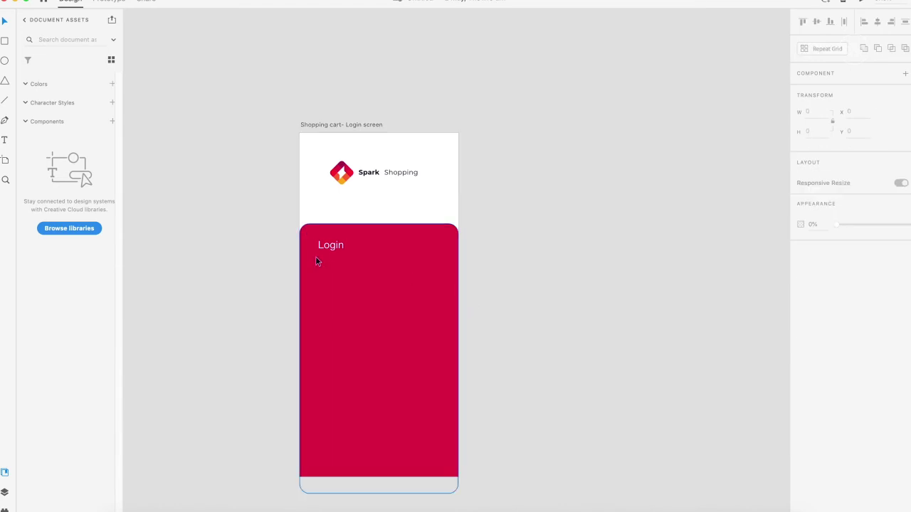
drag(327, 249, 322, 250)
click(537, 283)
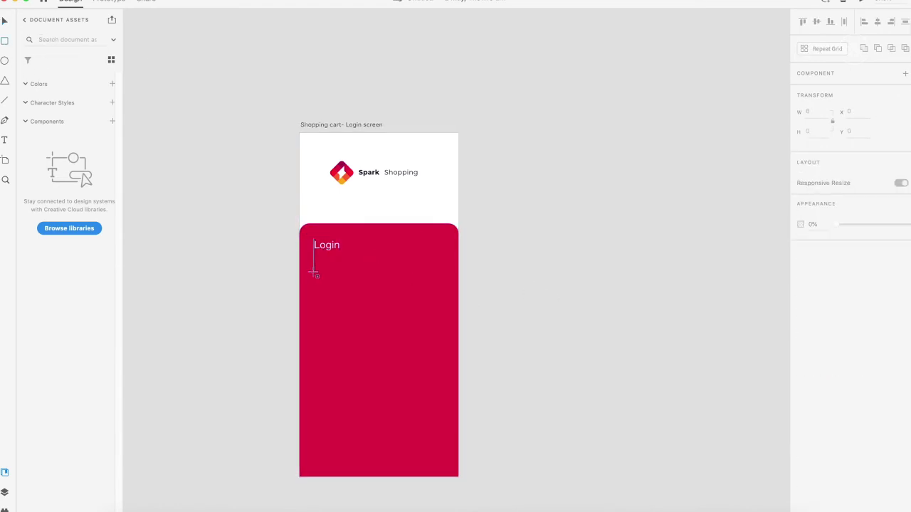
Step: Draw a rectangle about 362 × 55 at X 39, Y 373 below "Login", with corner radius about 7 and no border
drag(314, 272, 449, 292)
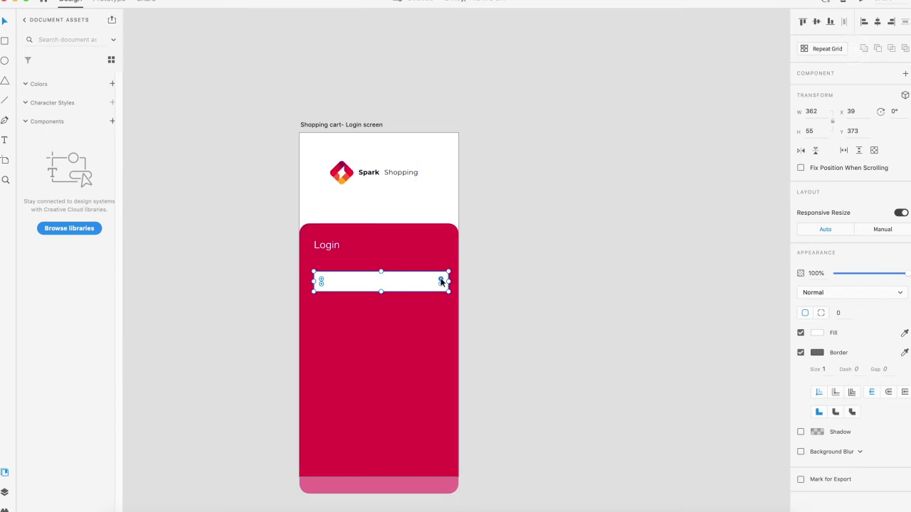
drag(441, 282, 445, 272)
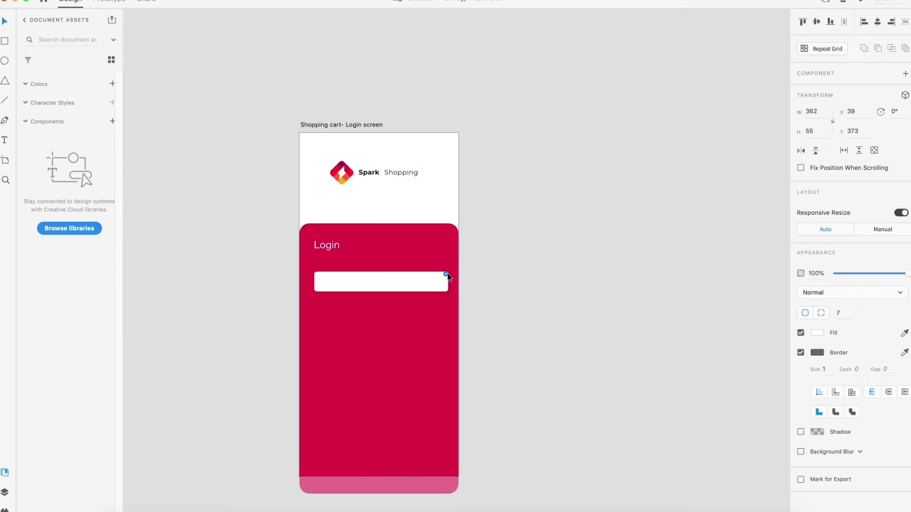
click(800, 353)
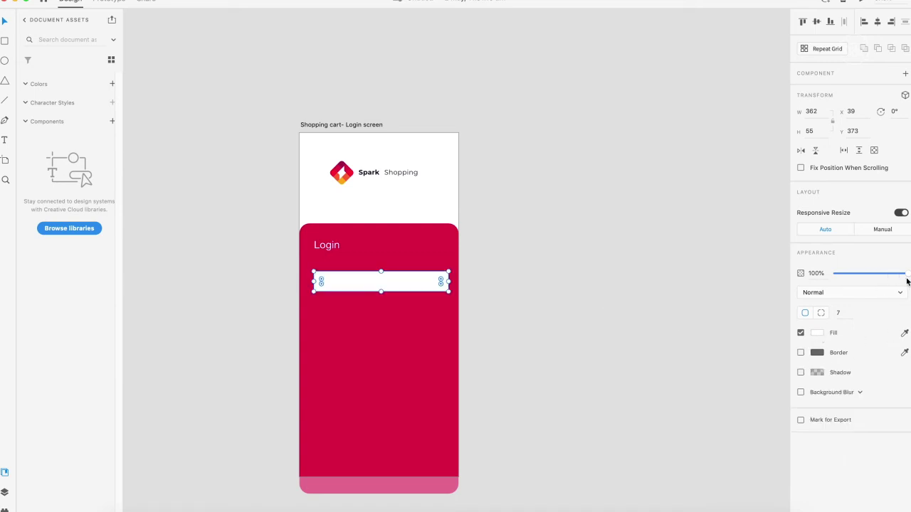
mouse_move(906, 275)
mouse_down()
mouse_move(860, 278)
mouse_move(907, 278)
mouse_up()
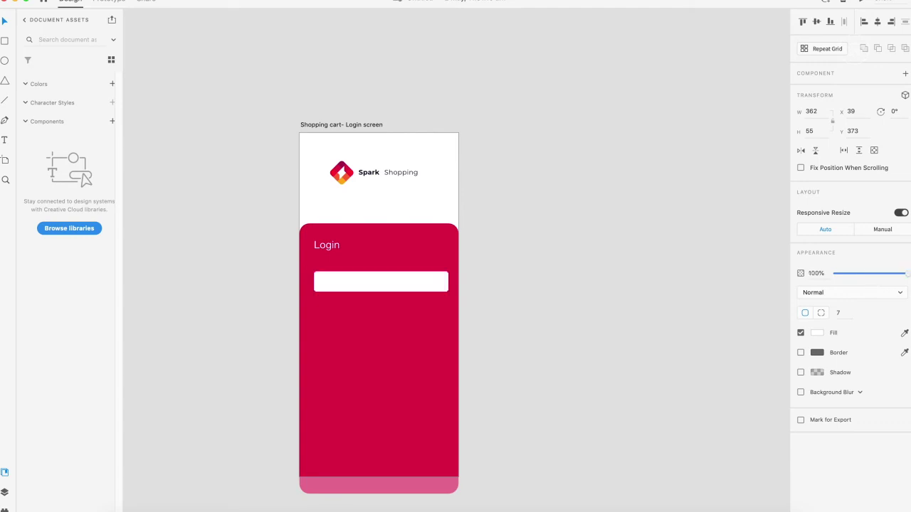
Step: Turn off the small rectangle's fill and give it a white #FFFFFF border of size 2
click(800, 332)
click(800, 352)
click(816, 352)
text(ffffff)
key(Return)
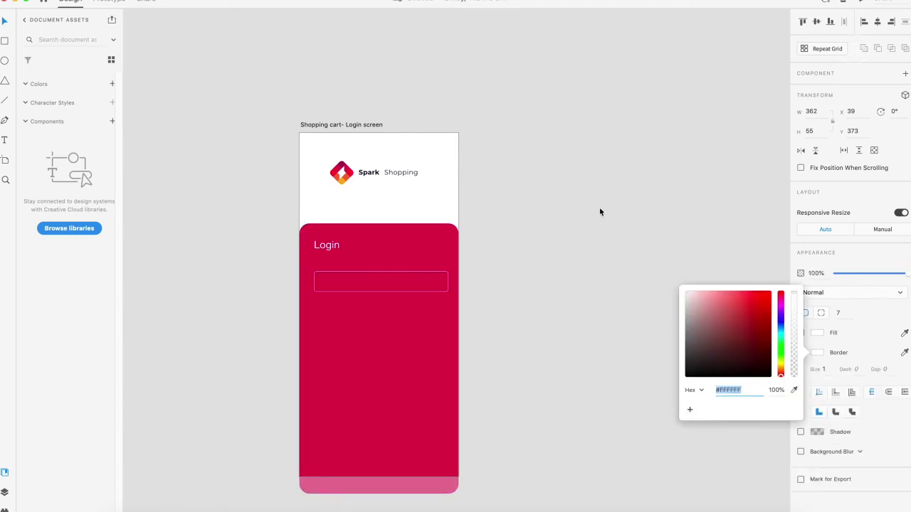
click(831, 368)
text(2)
key(Return)
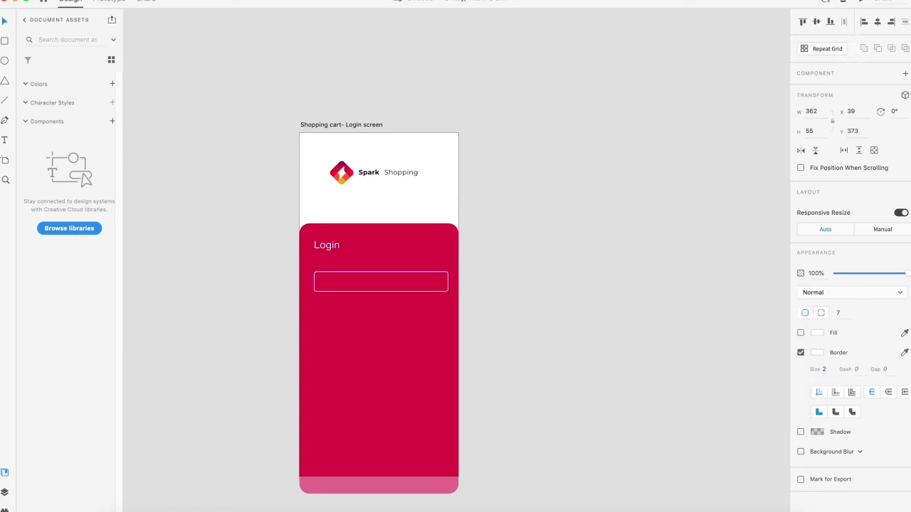
Step: Repeat the outlined field downward with Repeat Grid into three stacked fields and ungroup the grid
click(359, 281)
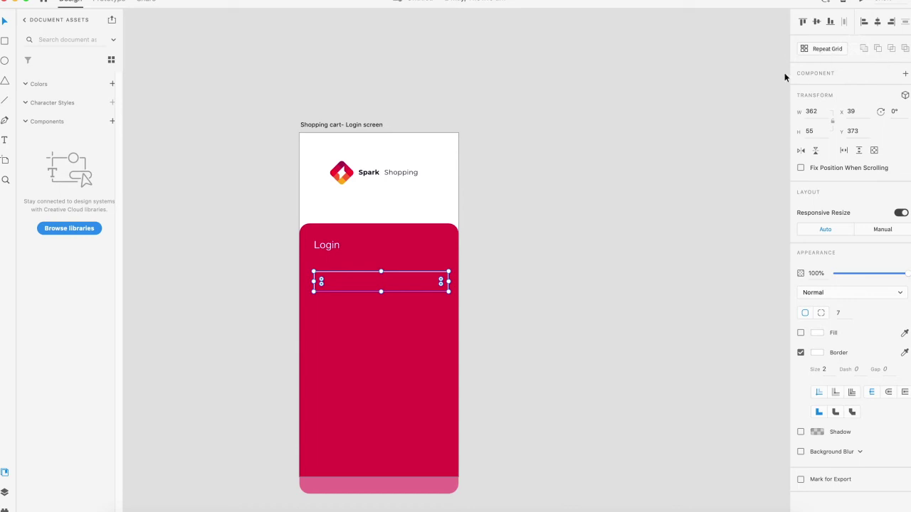
click(826, 48)
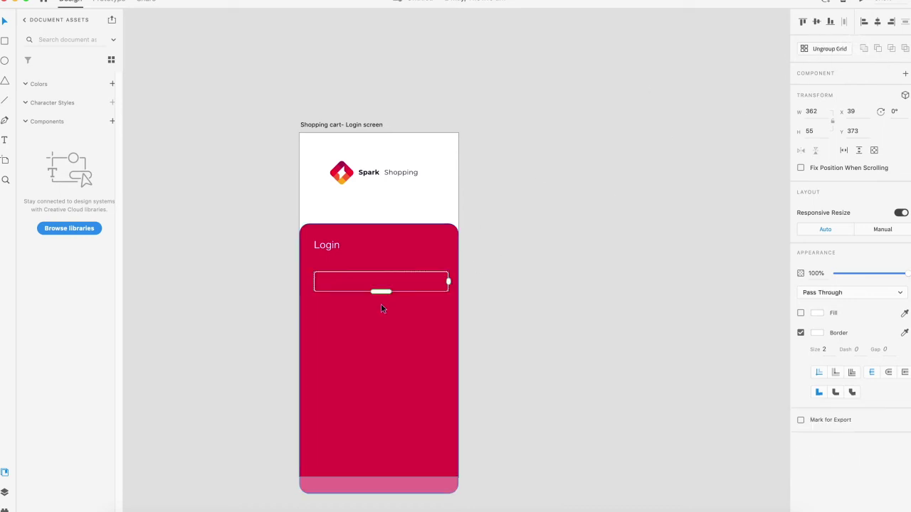
drag(381, 293, 381, 355)
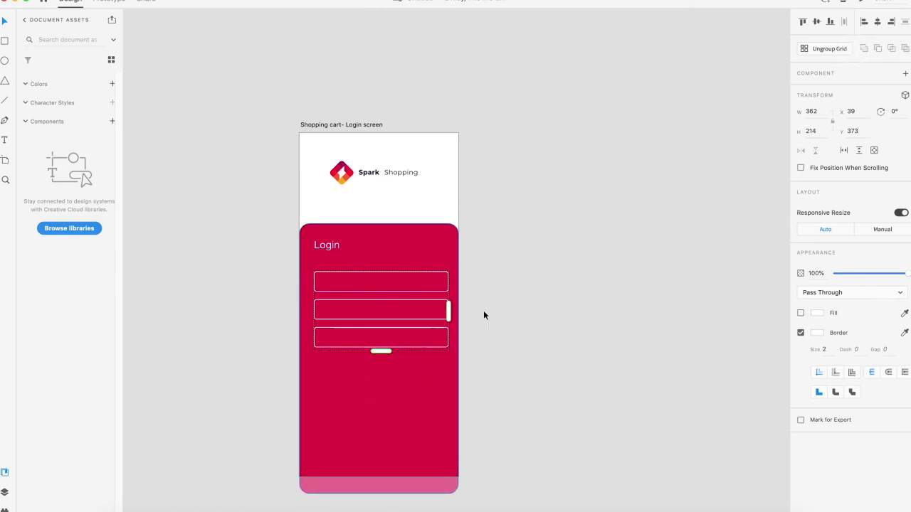
right_click(431, 291)
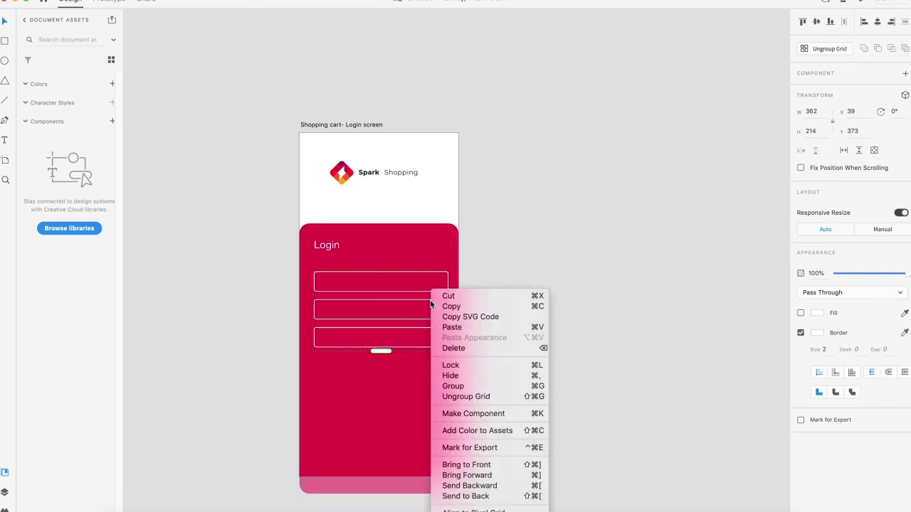
click(458, 399)
click(543, 287)
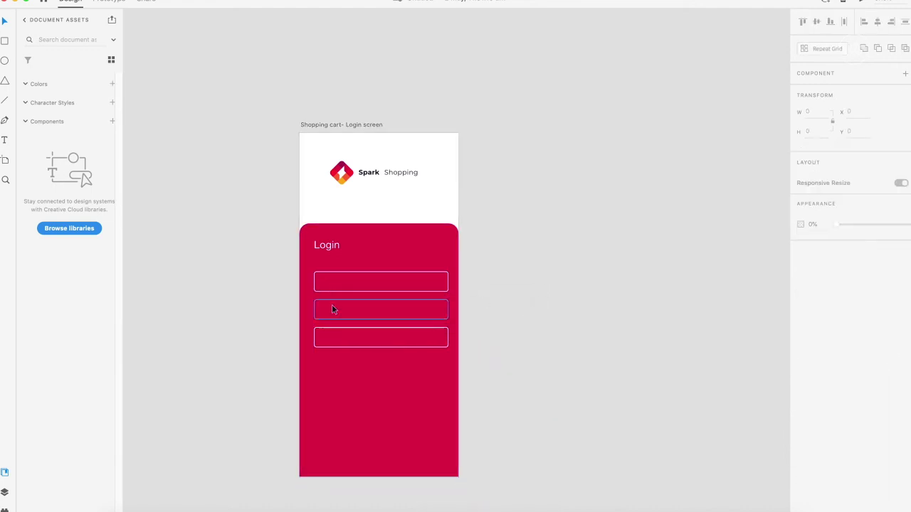
scroll(523, 368, down, 3)
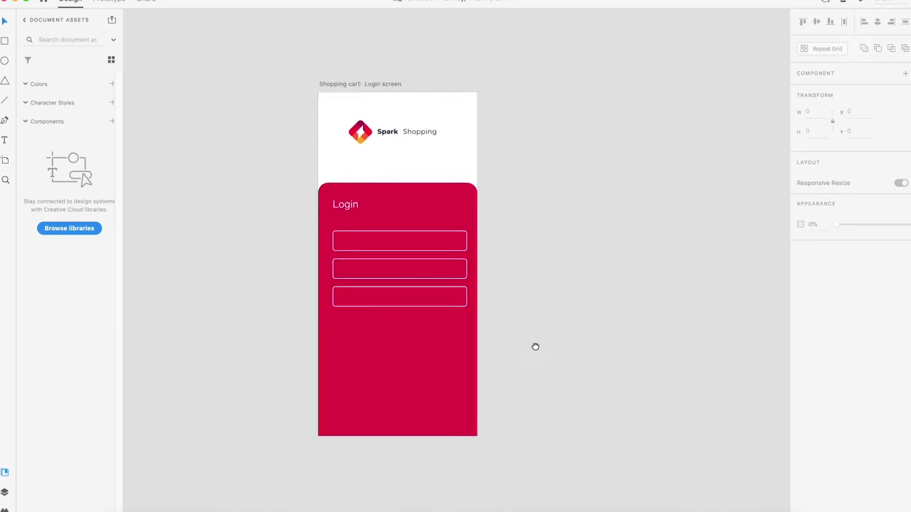
click(380, 253)
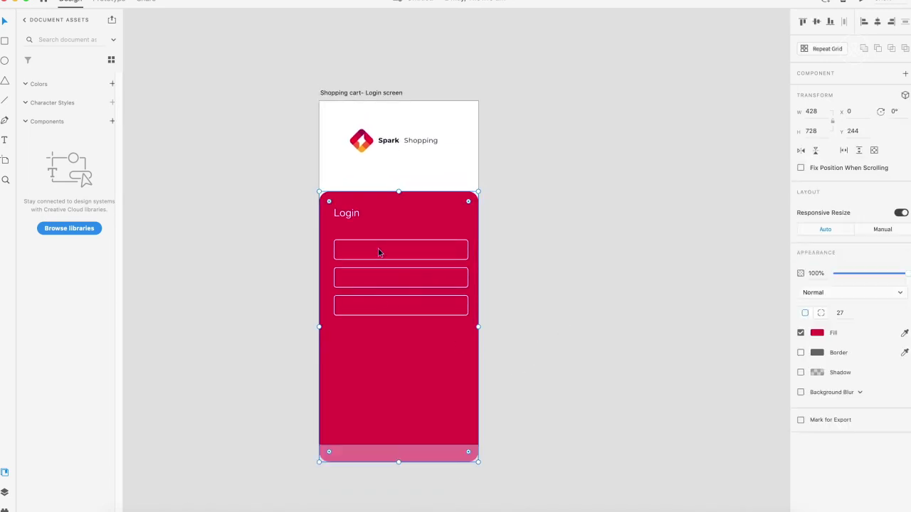
click(386, 315)
key(Escape)
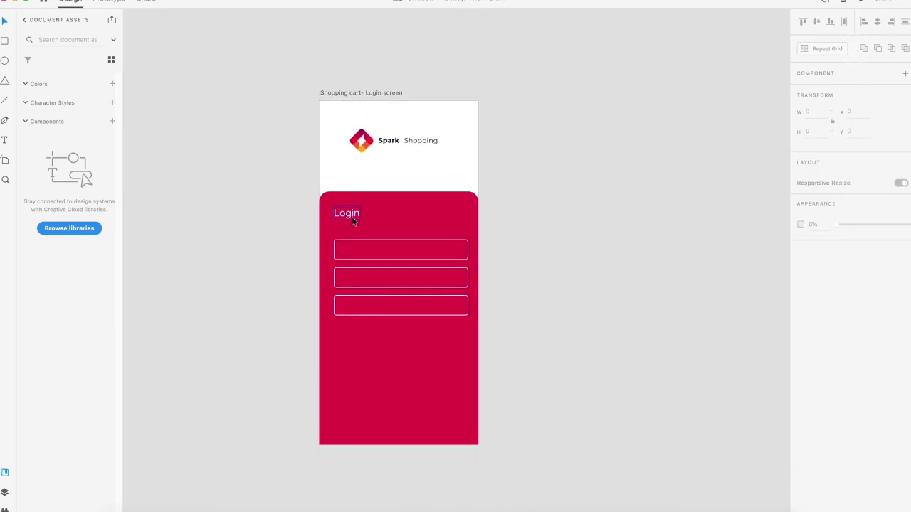
mouse_move(351, 216)
mouse_down()
mouse_move(374, 252)
mouse_move(358, 252)
mouse_move(348, 215)
mouse_up()
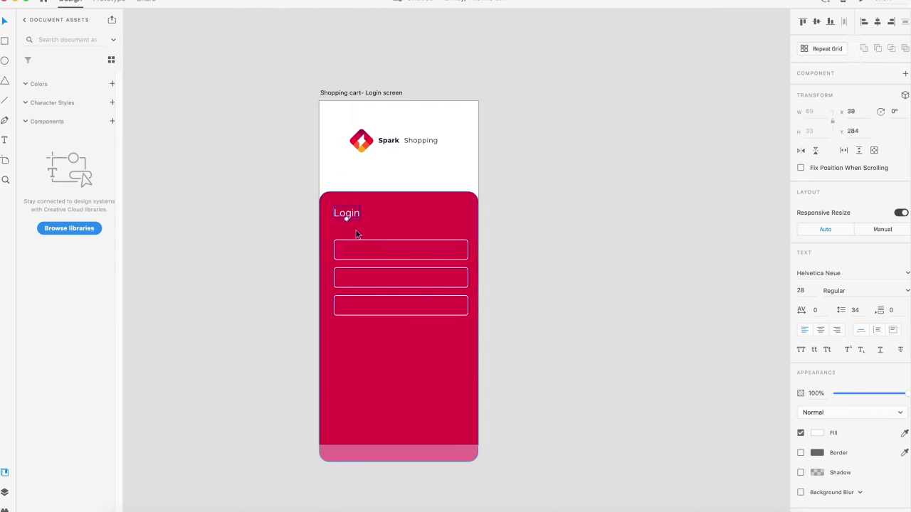
Step: Add the text "Username" inside the first outlined field with font size 16
click(6, 140)
click(344, 251)
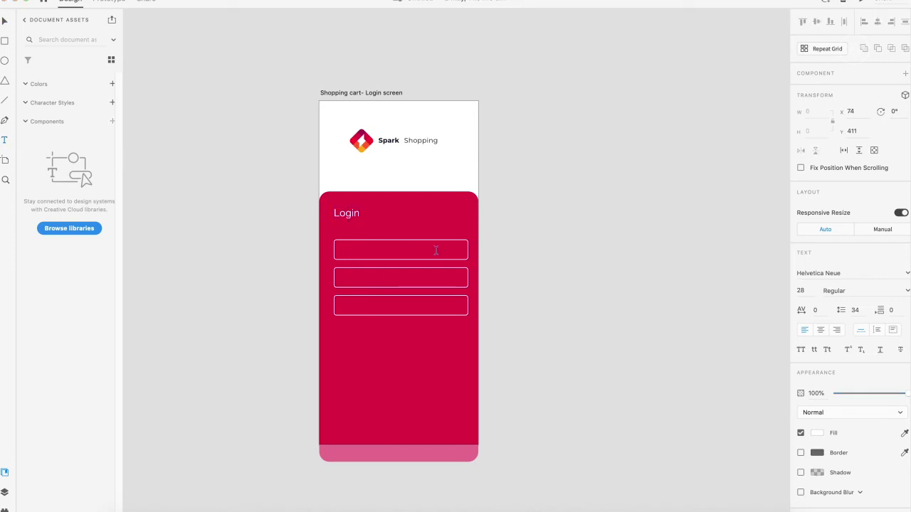
text(Username)
key(Escape)
text(16)
key(Return)
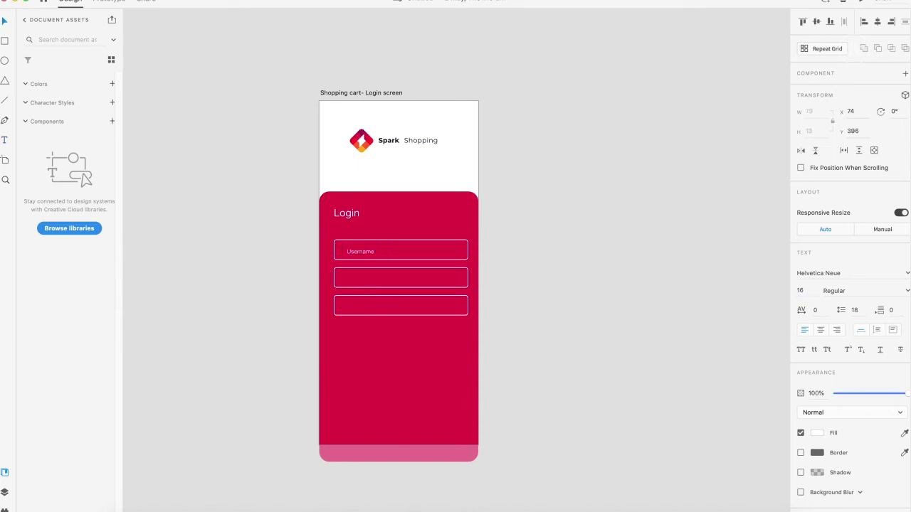
Step: Duplicate the "Username" text into the second field at about X 60, Y 466 and change the copy to "Password"
drag(367, 256, 363, 279)
double_click(363, 278)
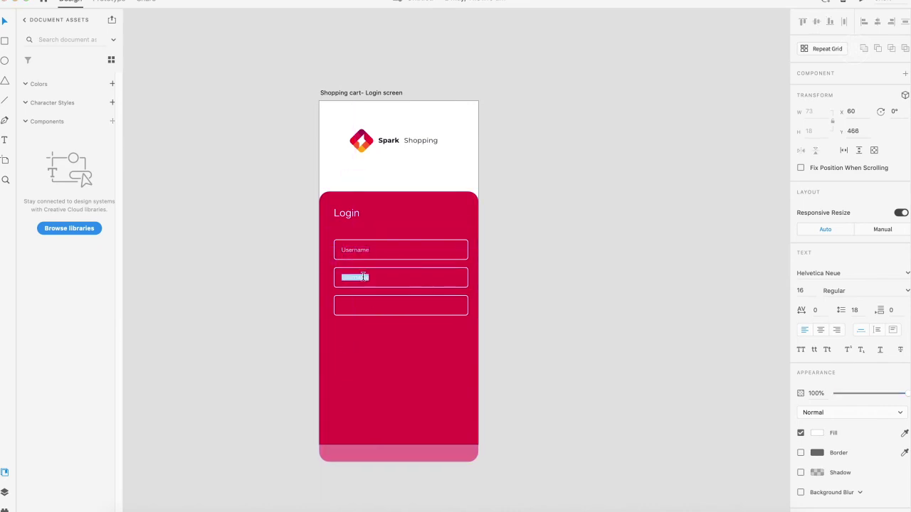
text(Password)
Step: Move the third outlined rectangle down to about Y 571, leaving a gap below the password field
click(427, 305)
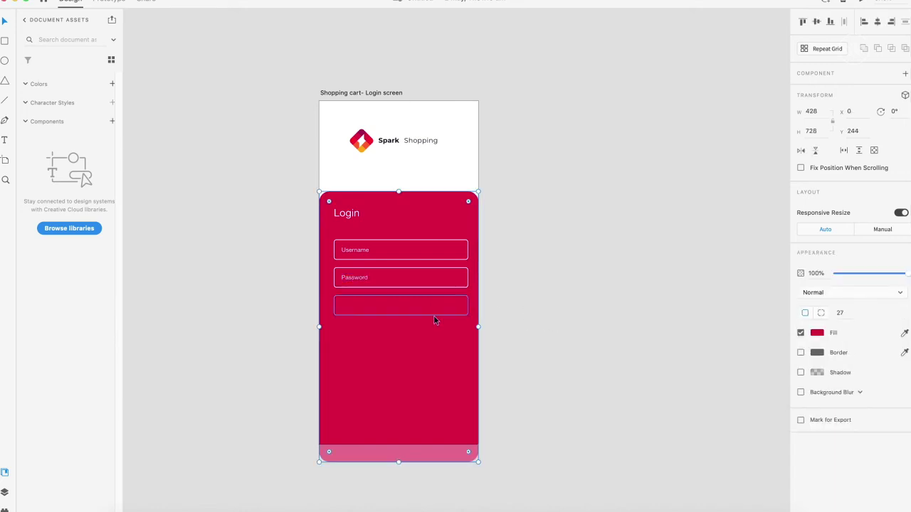
click(433, 315)
drag(433, 315, 433, 335)
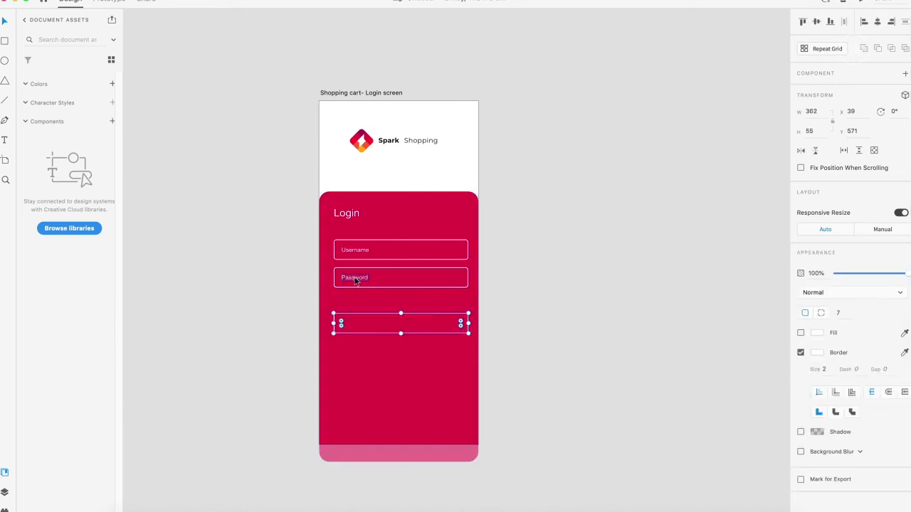
Step: Duplicate the "Password" text, change the copy to "Forget Password" and place it right-aligned under the password field at about X 280, Y 523
click(355, 279)
drag(355, 280, 421, 297)
key(Return)
key(Left)
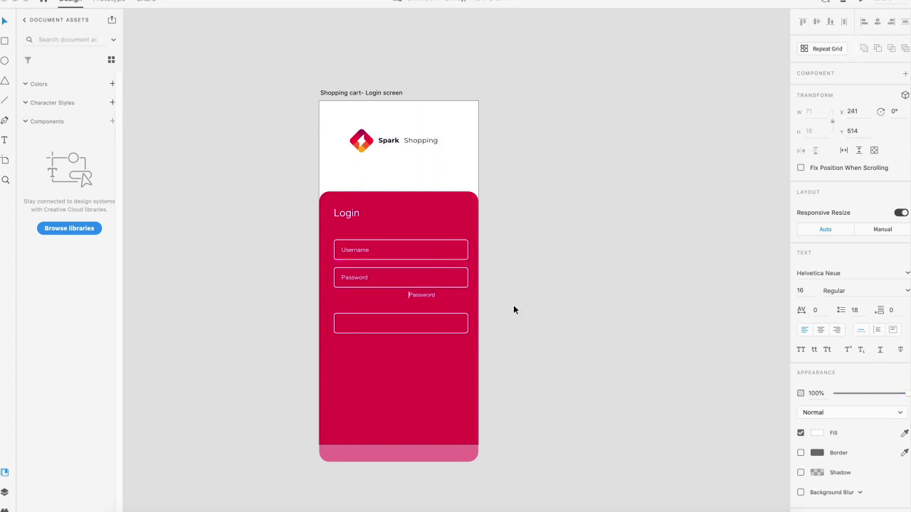
text(Forgo)
text(t)
key(Escape)
drag(429, 297, 443, 302)
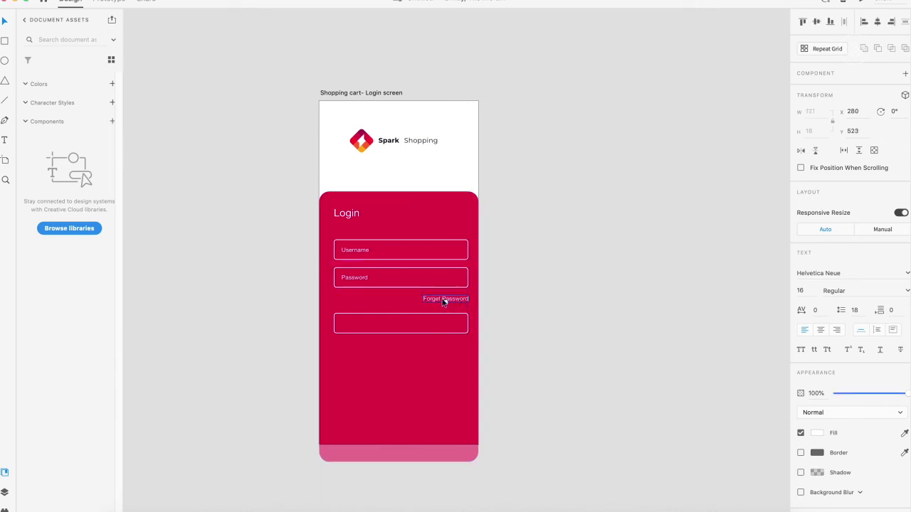
Step: Correct the link text under the password field to "Forgot Password" and underline it
double_click(442, 302)
key(BackSpace)
key(BackSpace)
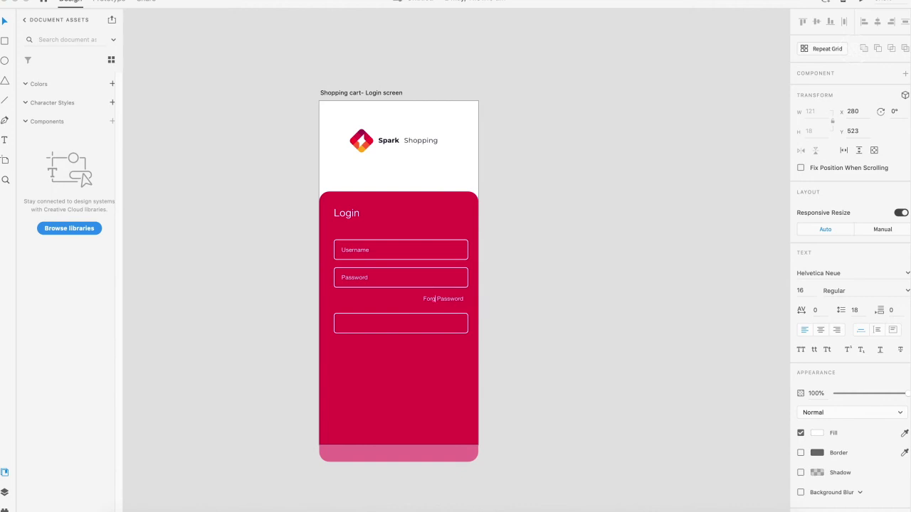
text(ot)
key(Escape)
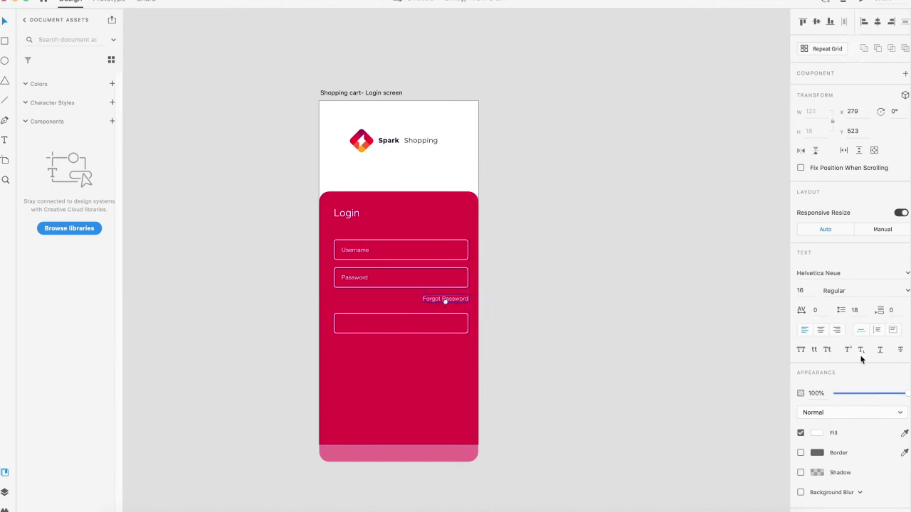
click(624, 318)
Step: Turn off the third rectangle's border and fill it with the orange sampled from the logo
scroll(514, 332, down, 2)
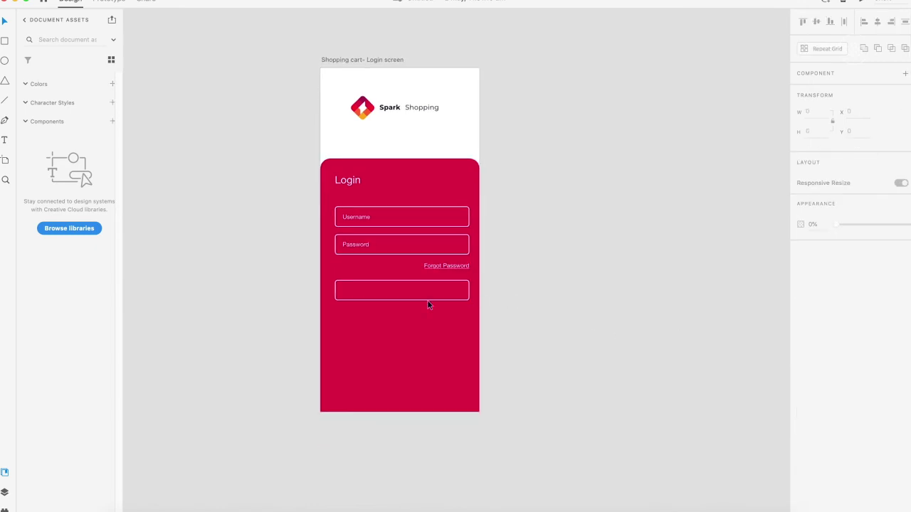
click(406, 299)
click(399, 301)
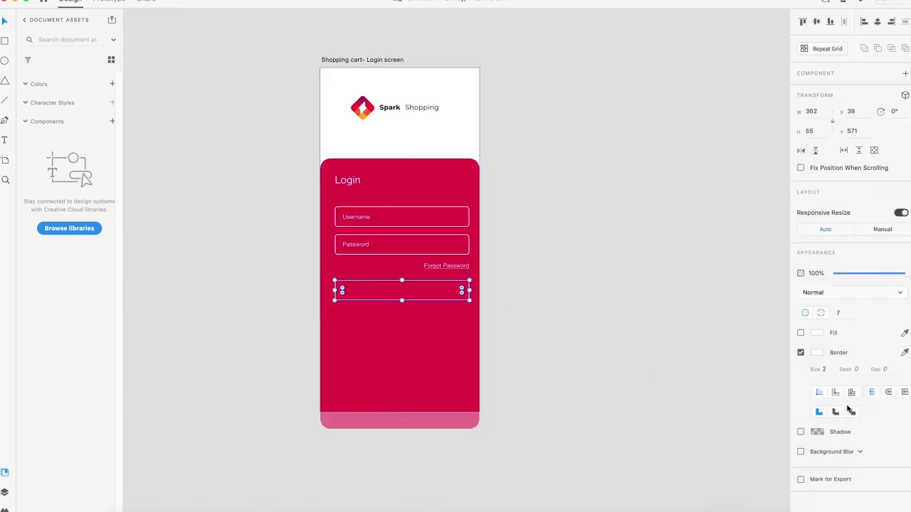
click(800, 332)
click(800, 353)
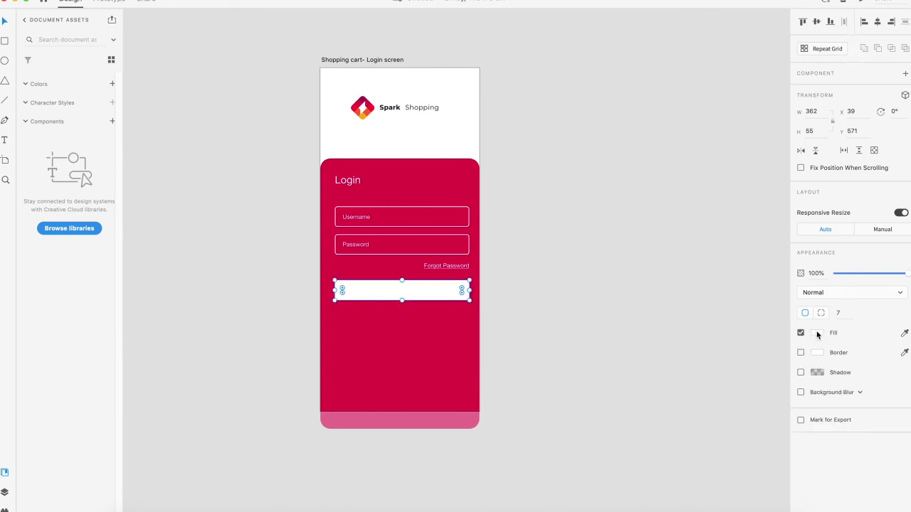
click(904, 333)
click(362, 115)
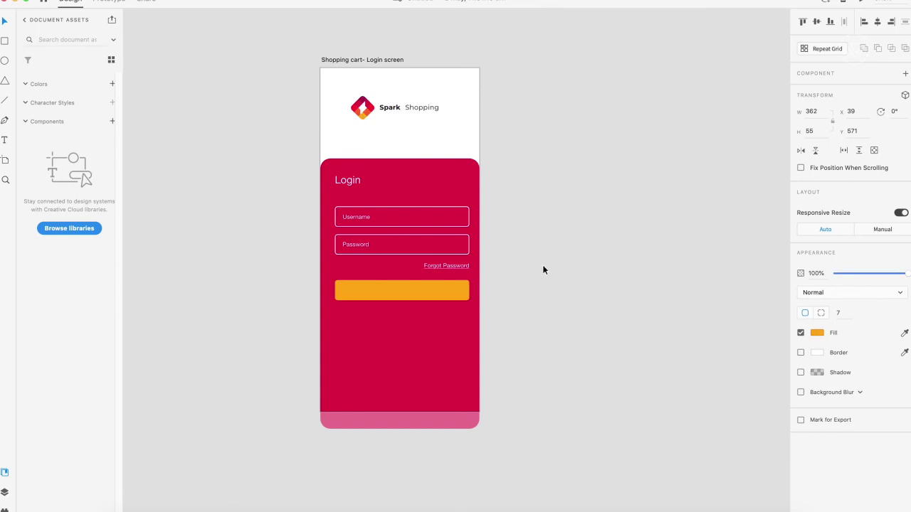
Step: Try a color sampled from the upper part of the logo as the orange rectangle's fill and undo it
click(389, 300)
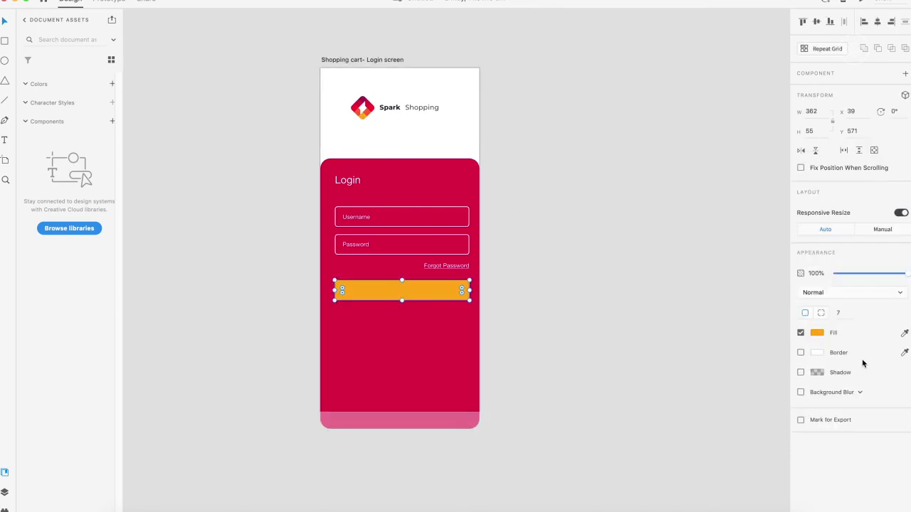
click(904, 333)
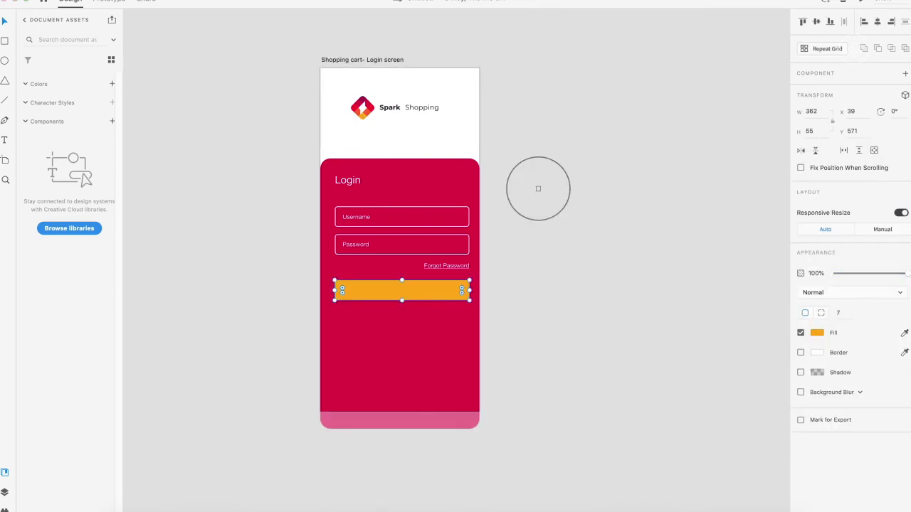
click(361, 99)
key(ctrl+z)
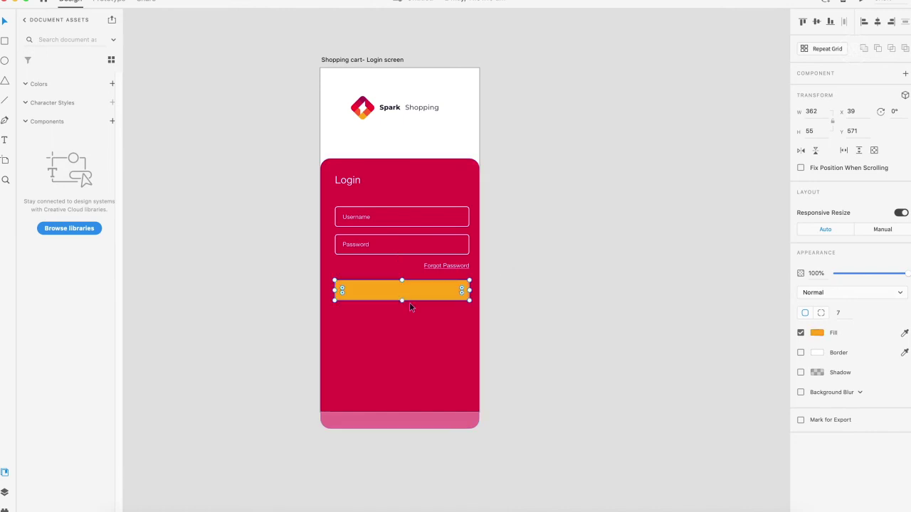
scroll(481, 288, up, 3)
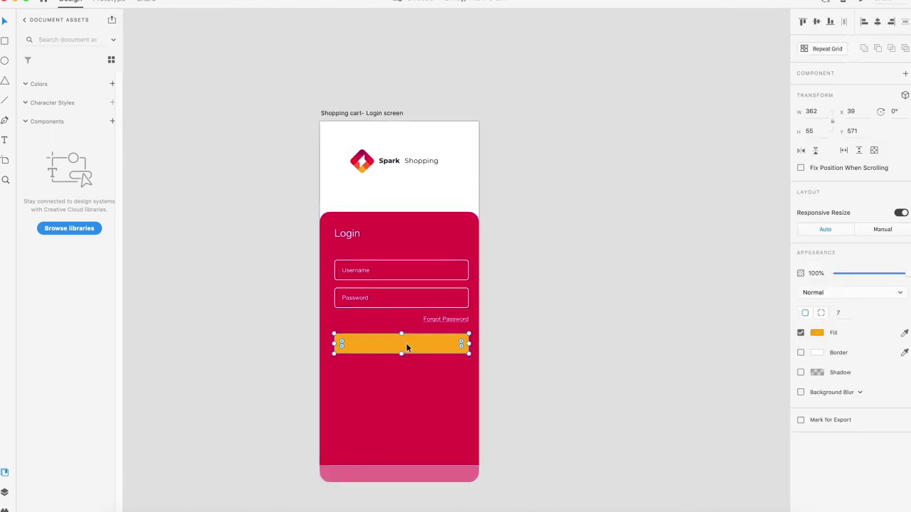
Step: Fill the large rounded panel with the dark purple-red sampled from the logo
click(414, 254)
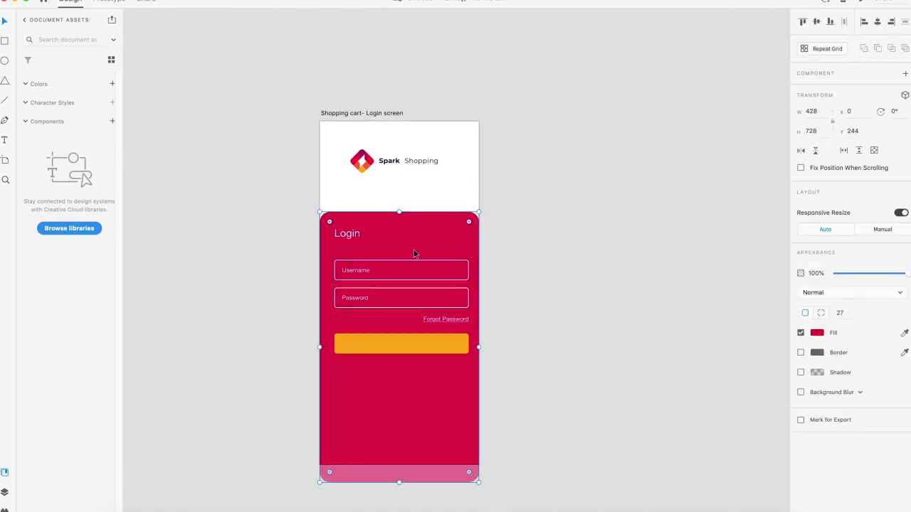
click(904, 332)
click(363, 161)
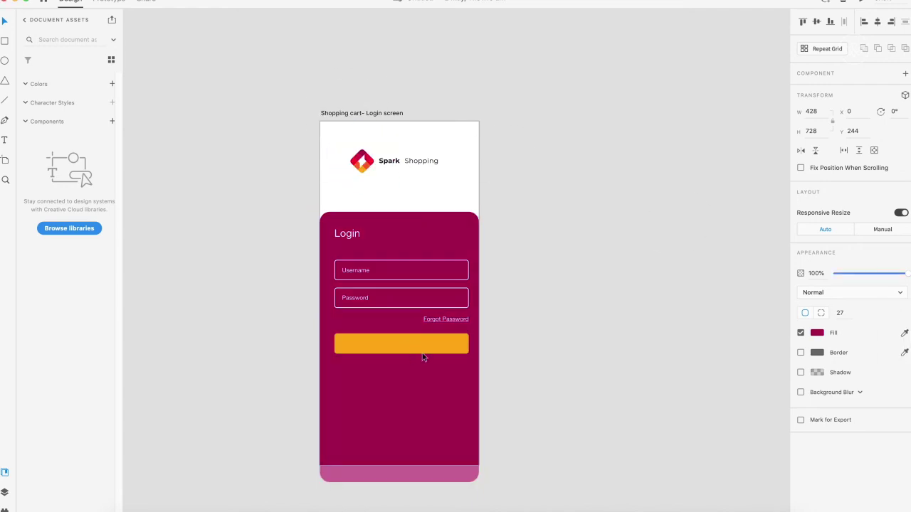
click(529, 329)
scroll(498, 320, right, 2)
scroll(498, 320, down, 1)
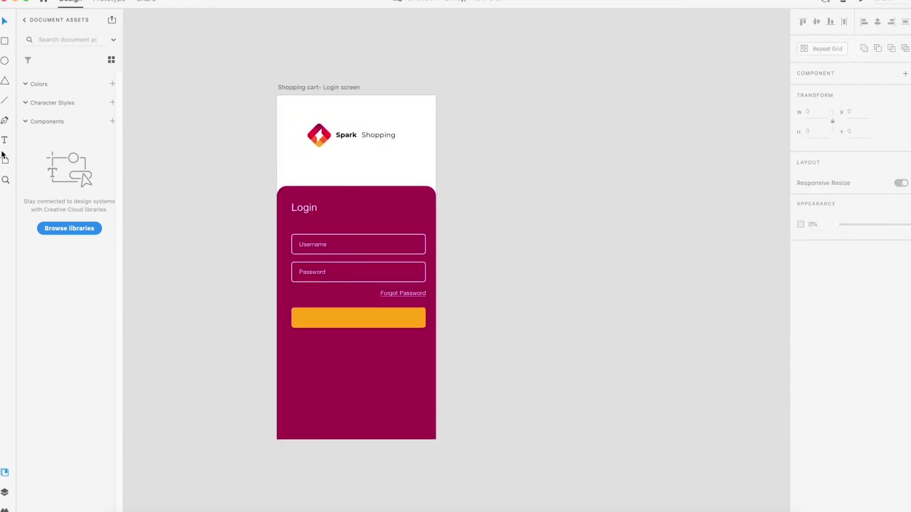
click(304, 207)
drag(304, 208, 362, 320)
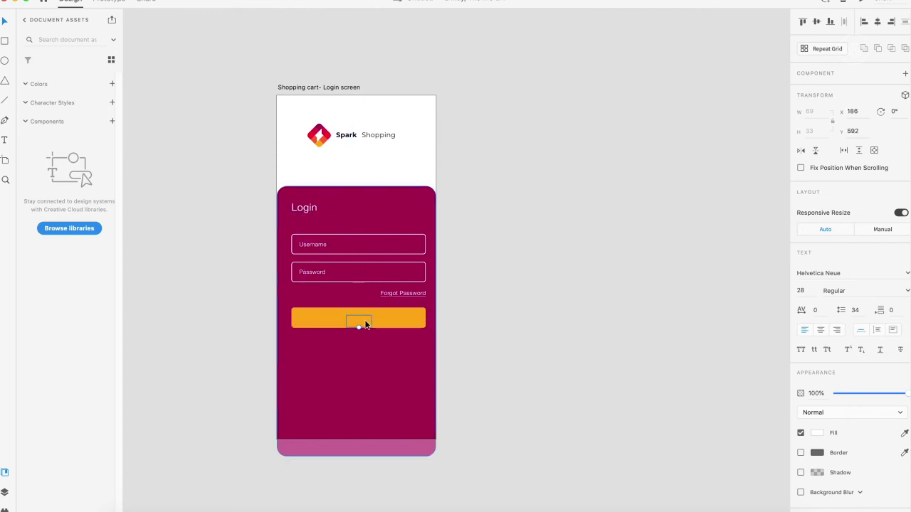
key(ctrl+z)
Step: Add the text "Login" on the orange button and set its font size to 26
click(5, 140)
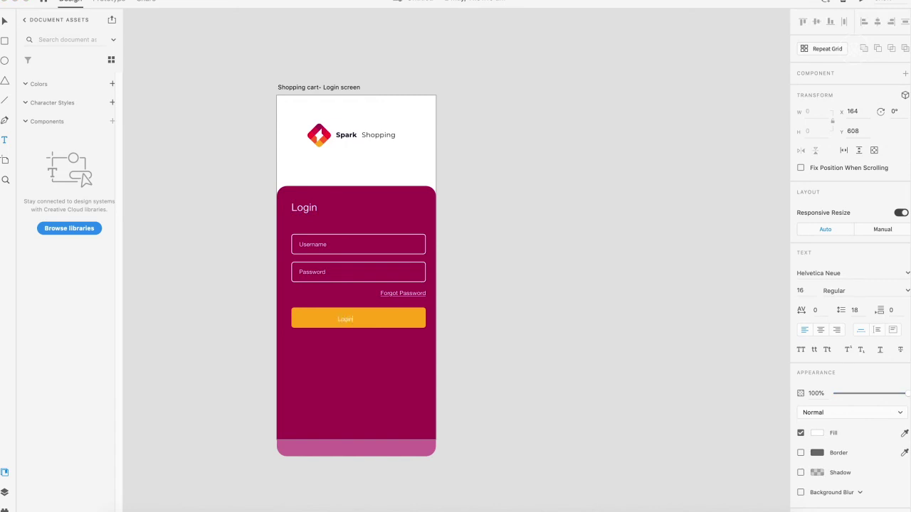
click(344, 320)
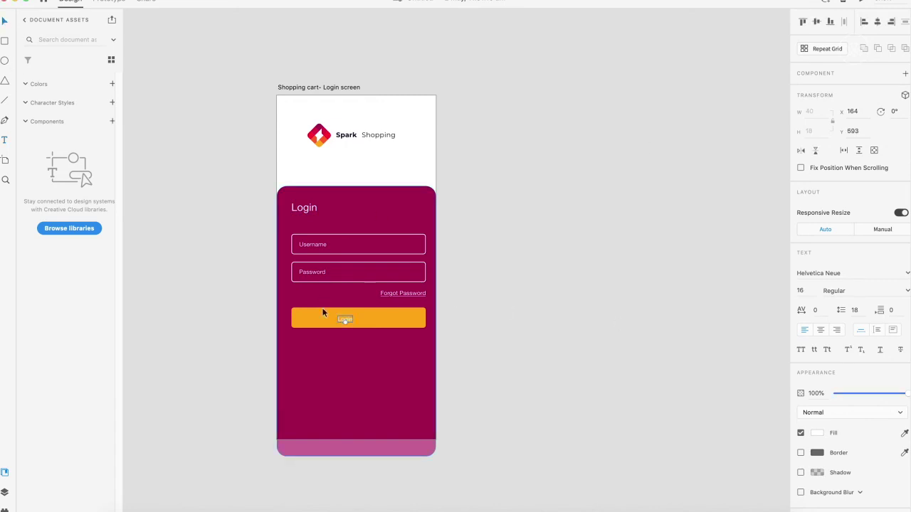
text(Login)
mouse_move(349, 326)
mouse_down()
mouse_move(363, 317)
mouse_move(362, 327)
mouse_up()
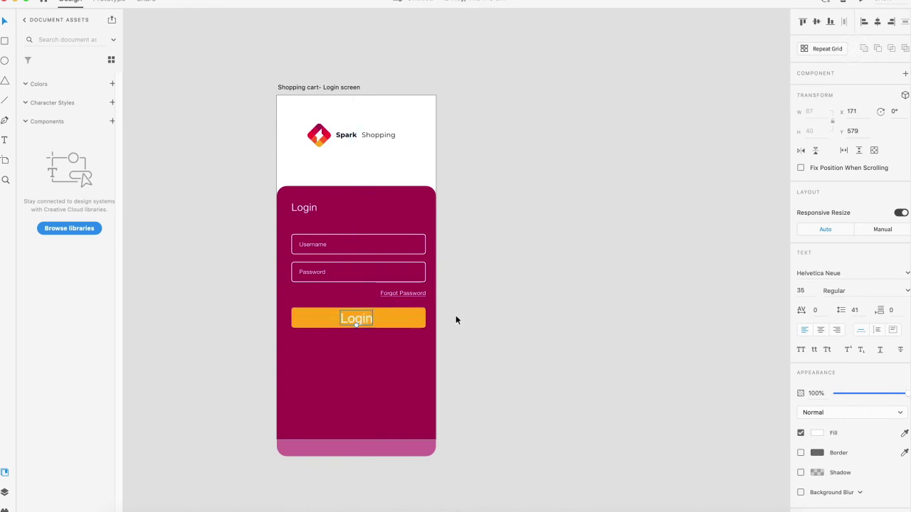
click(375, 320)
click(811, 290)
text(26)
key(Return)
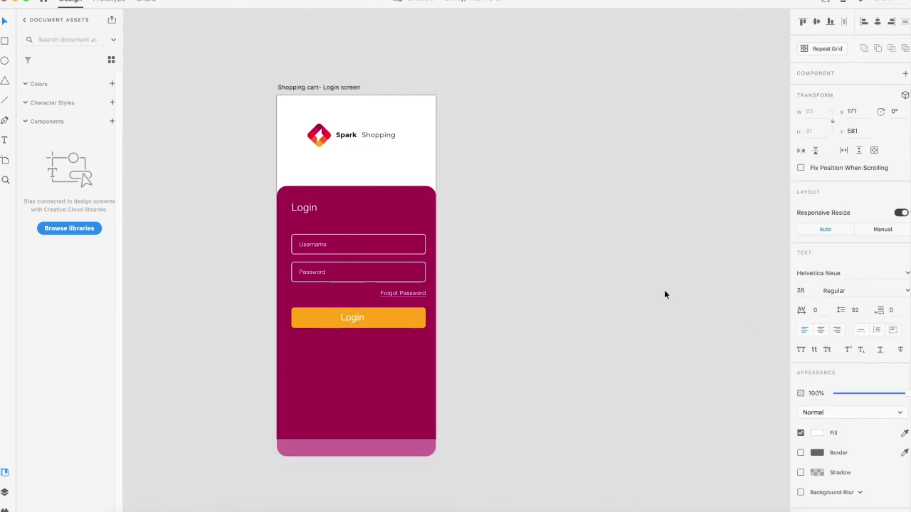
Step: Center the "Login" text on the orange button at about X 188, Y 581 and fill it with black #000000
double_click(353, 320)
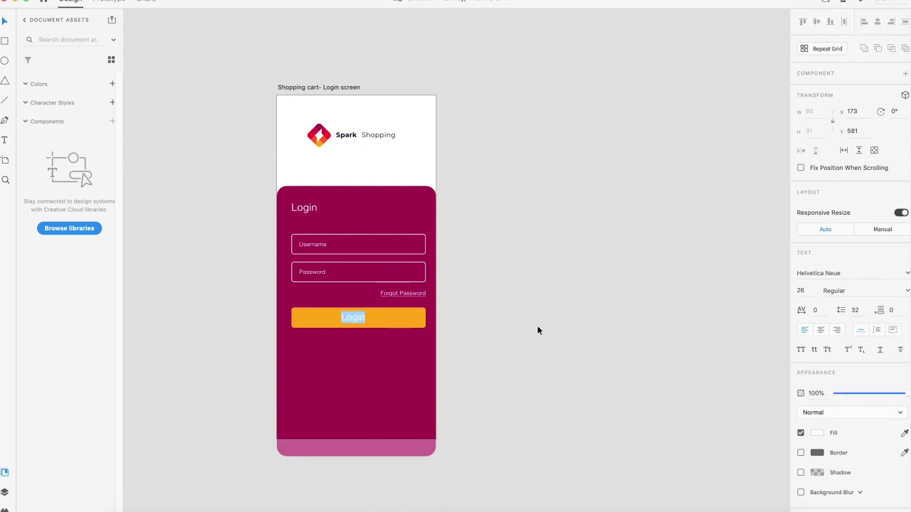
click(544, 341)
scroll(543, 340, down, 2)
drag(358, 287, 363, 286)
click(817, 434)
drag(723, 422, 685, 455)
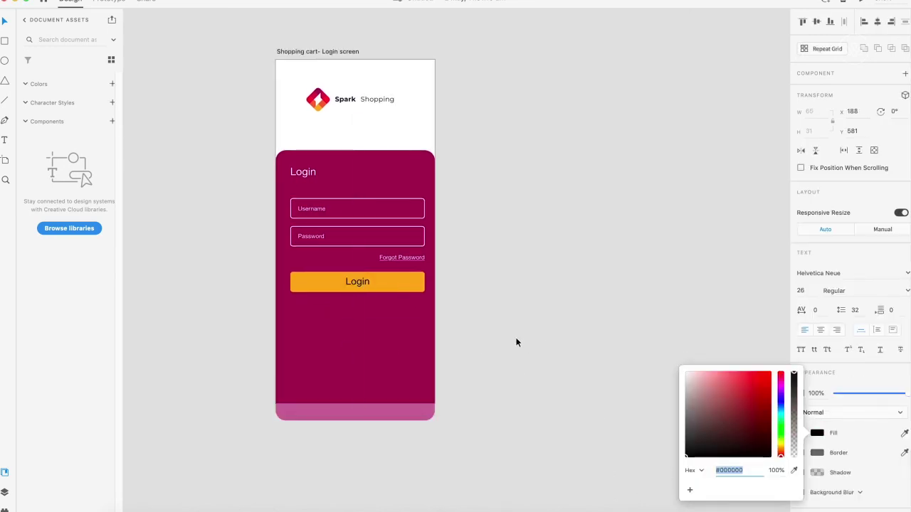
click(516, 341)
Step: Draw a horizontal divider line about 362 wide below the orange button at about Y 687.5 and make its border near-white
drag(485, 378, 512, 380)
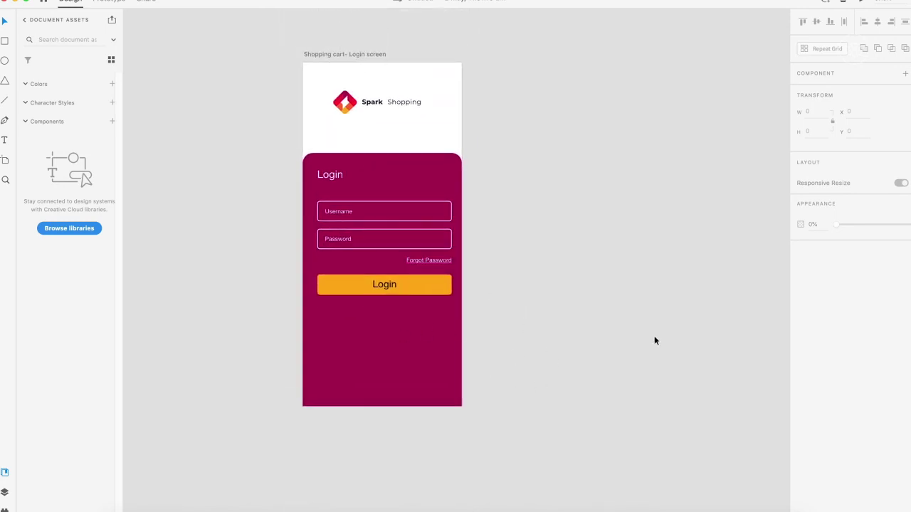
click(4, 100)
drag(318, 317, 452, 318)
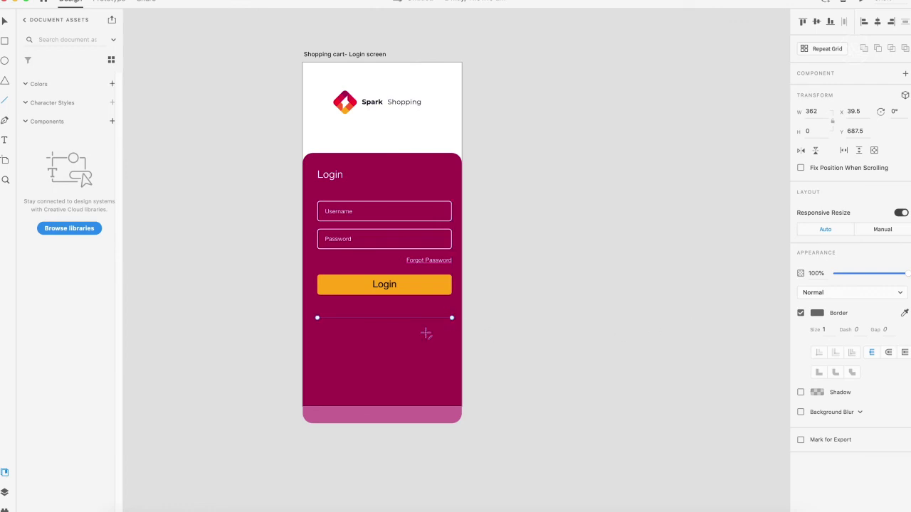
click(817, 313)
drag(696, 308, 657, 257)
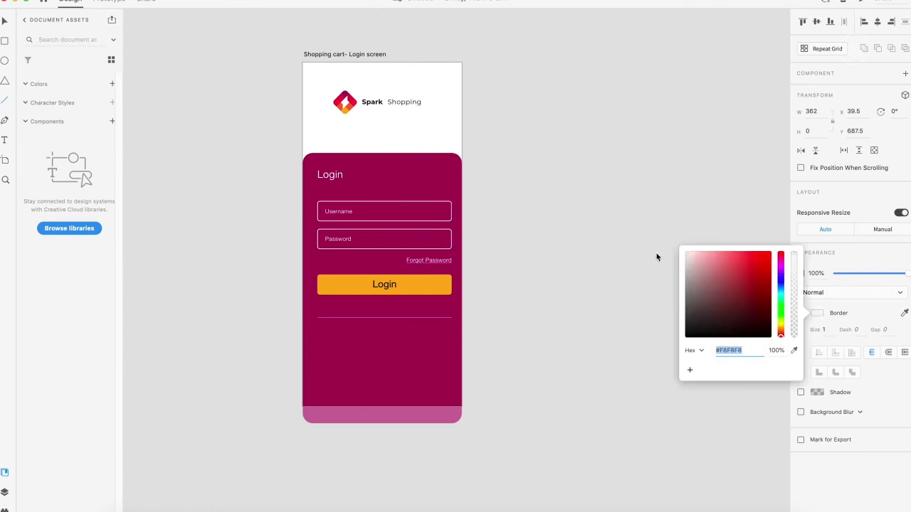
click(3, 22)
click(197, 106)
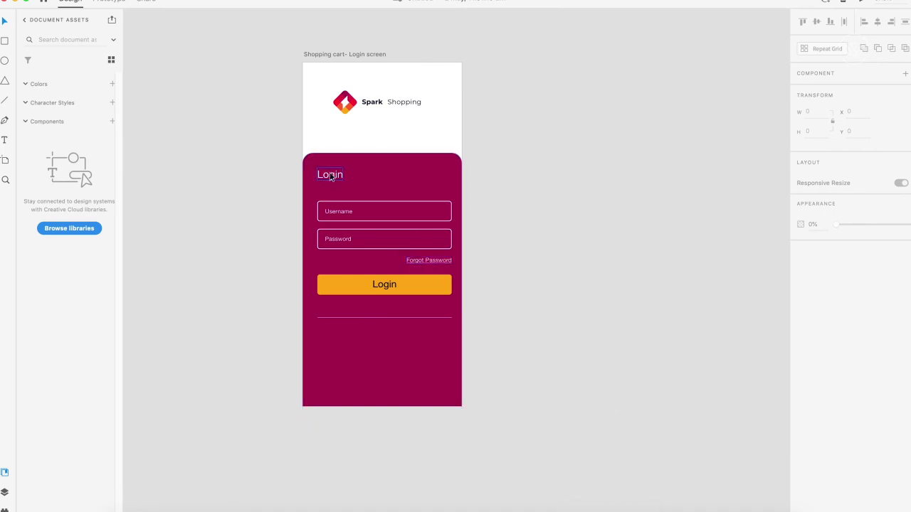
Step: Duplicate the "Login" heading below the divider line, change the copy to "Login with" and center it under the line
drag(329, 178, 382, 335)
double_click(382, 333)
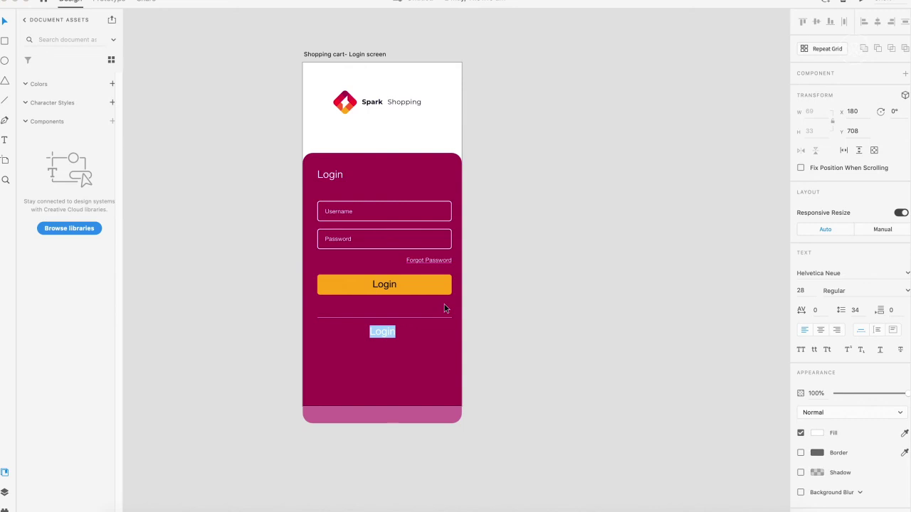
key(super+Tab)
key(super+Tab)
text(Login wi)
key(Escape)
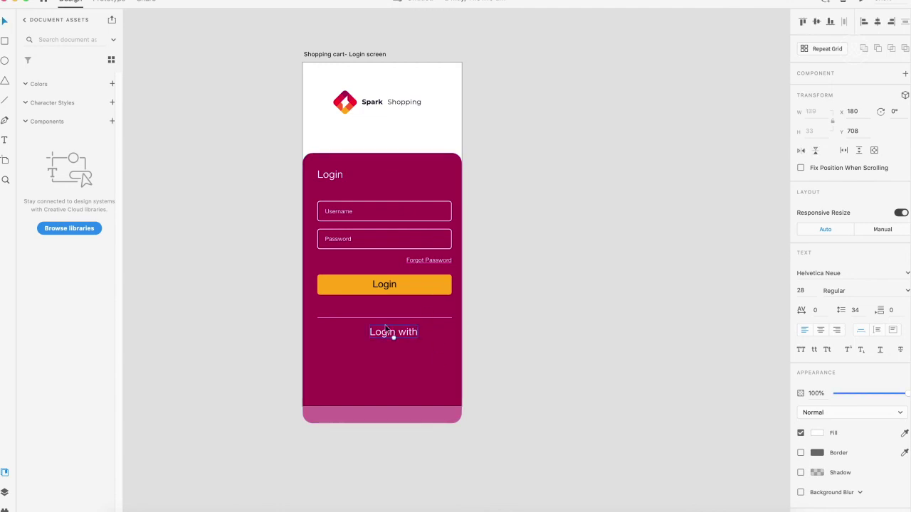
drag(389, 335, 385, 339)
click(535, 472)
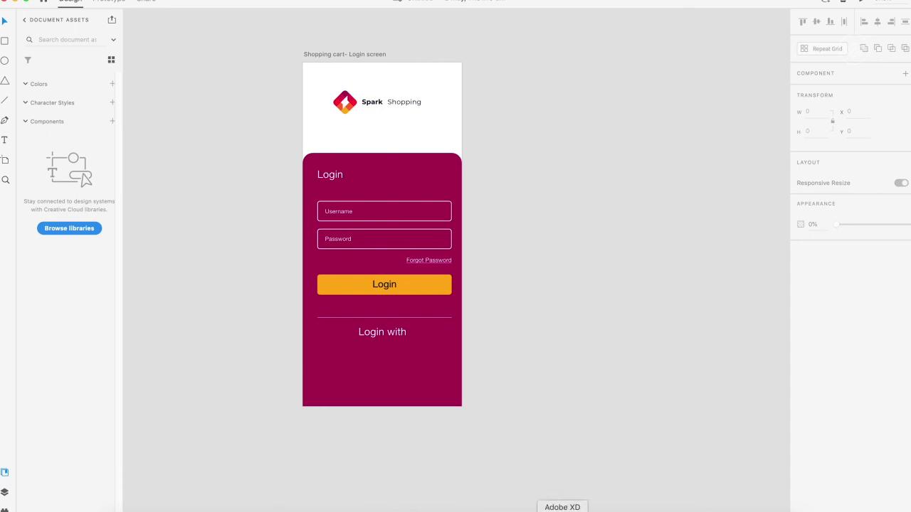
Step: Copy the Google, Facebook and Apple icons from Illustrator into Adobe XD and scale them down to fit beneath "Login with"
click(660, 510)
click(633, 431)
drag(584, 325, 746, 407)
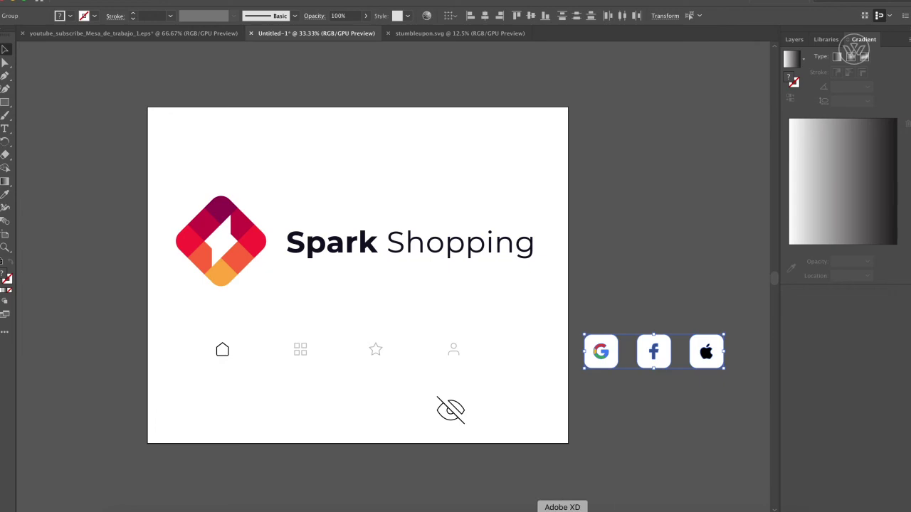
click(562, 509)
key(ctrl+v)
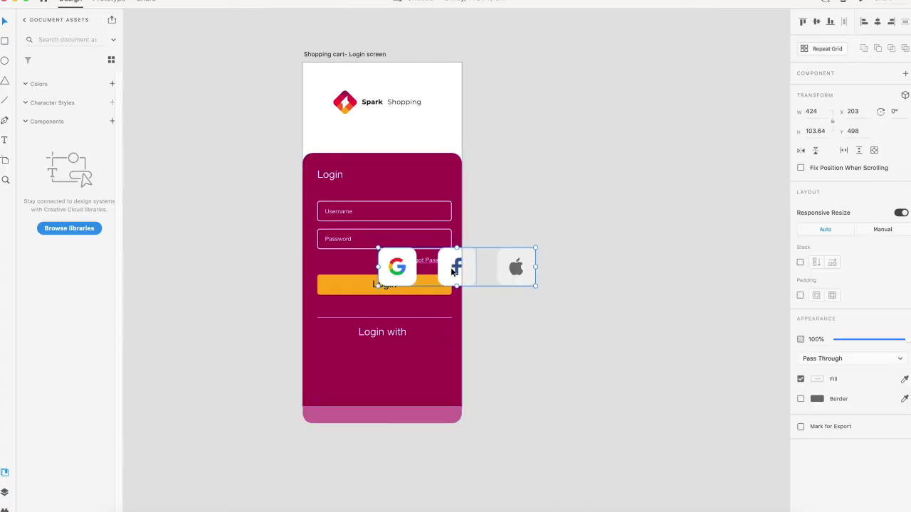
drag(452, 271, 401, 375)
drag(484, 391, 414, 373)
Step: Align the "Login with" text and the social icon group on their horizontal centers
shift+click(391, 336)
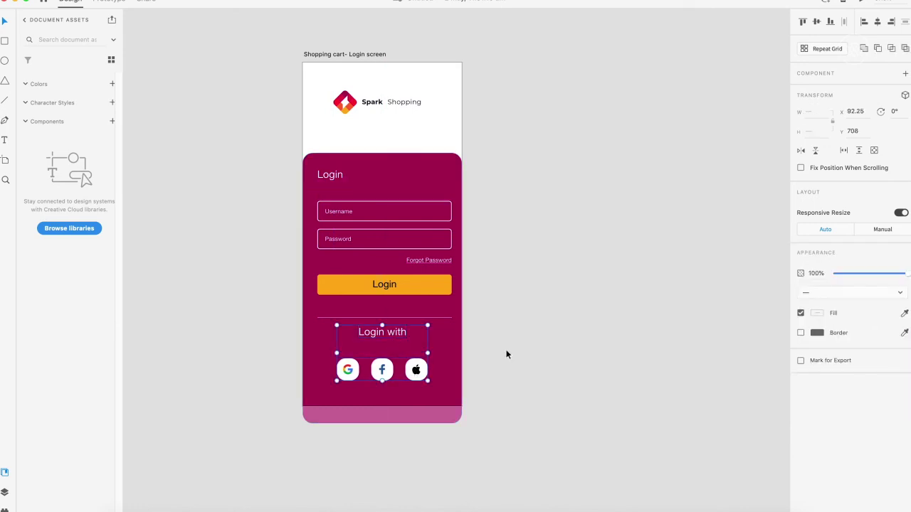
click(505, 353)
click(386, 338)
shift+click(385, 380)
click(878, 24)
click(803, 25)
key(ctrl+z)
click(876, 25)
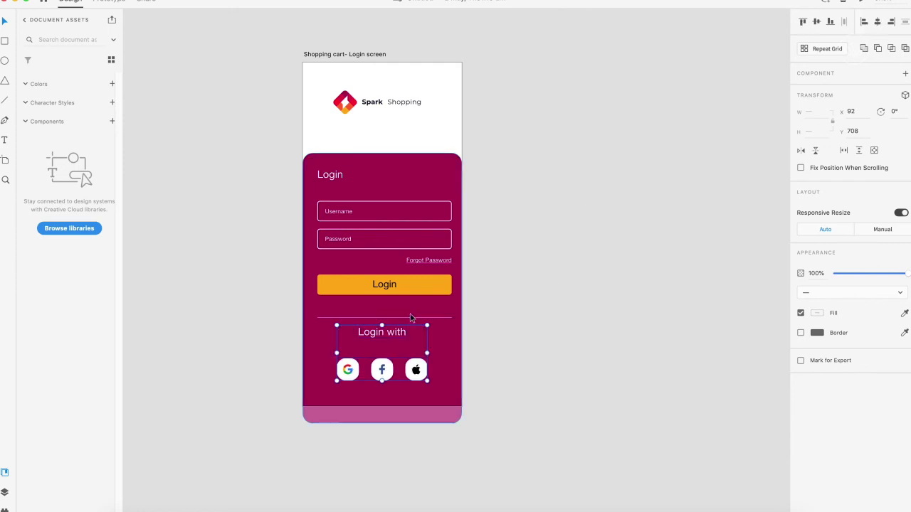
Step: Center the "Login with" text and the social icons horizontally with the orange button
shift+click(425, 287)
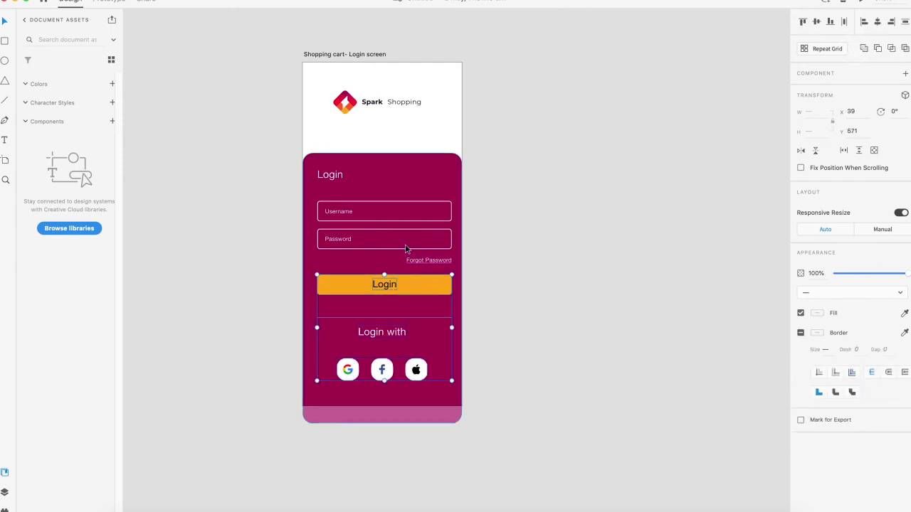
click(877, 23)
click(577, 291)
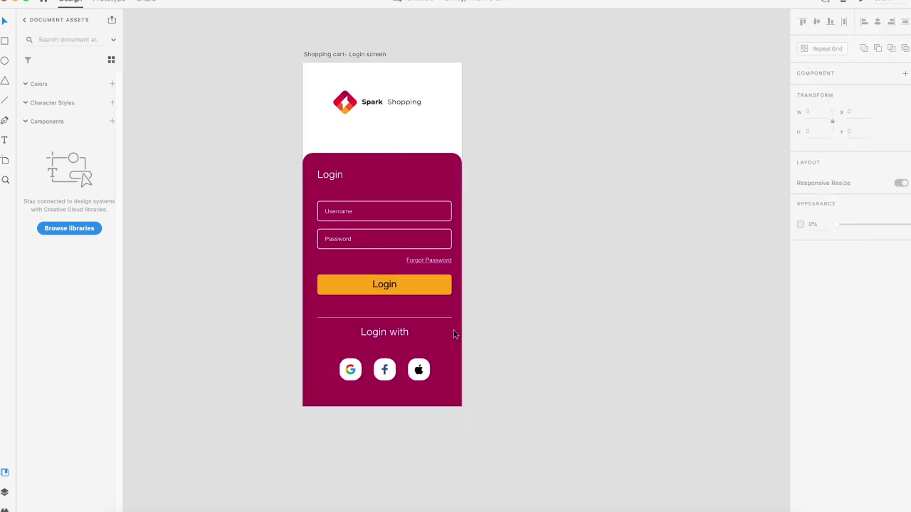
Step: Extend the divider line's left end outward to about X 27.5, making the line about 374 wide
scroll(527, 376, left, 5)
click(394, 318)
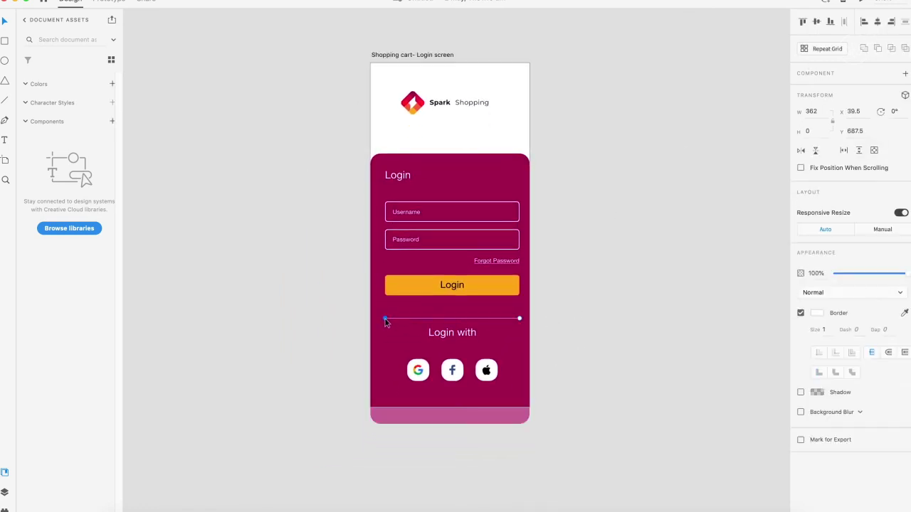
drag(385, 319, 380, 318)
click(598, 330)
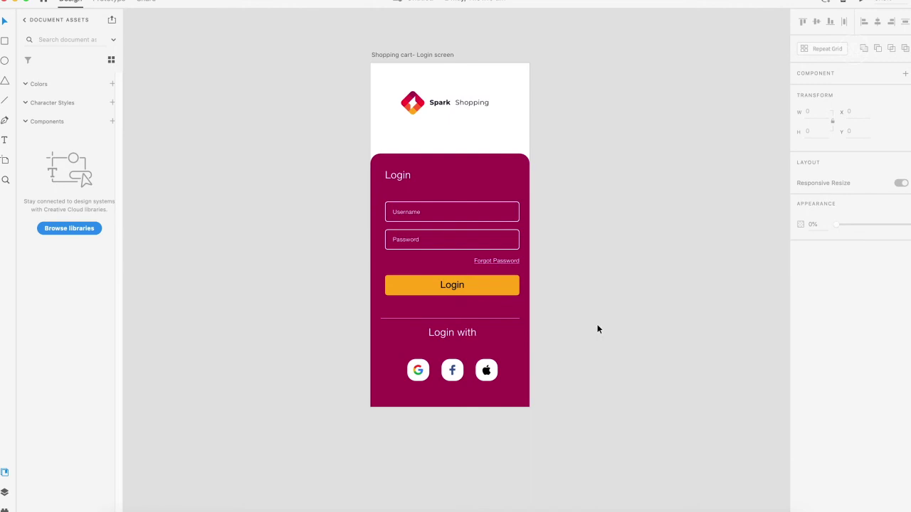
Step: Group the username and password fields, their labels, the "Forgot Password" link and the orange button with its text
click(402, 282)
click(574, 247)
click(510, 219)
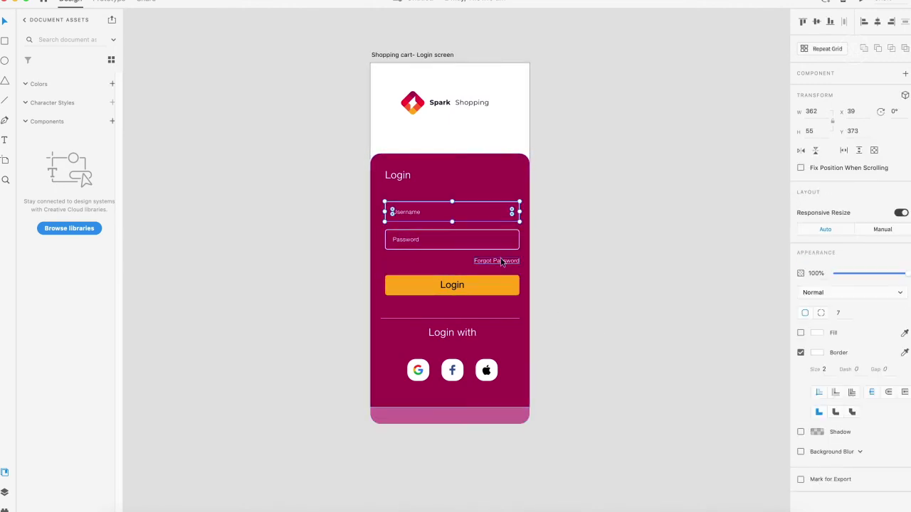
shift+click(407, 217)
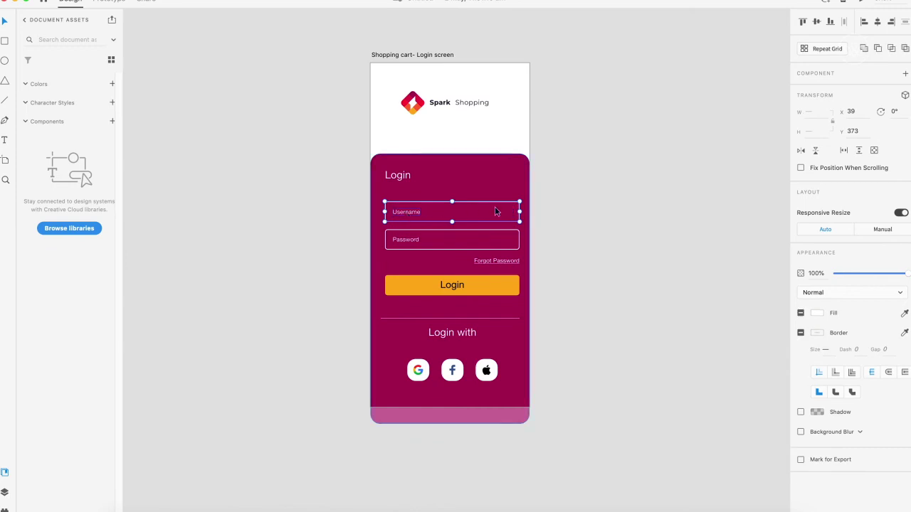
shift+click(403, 246)
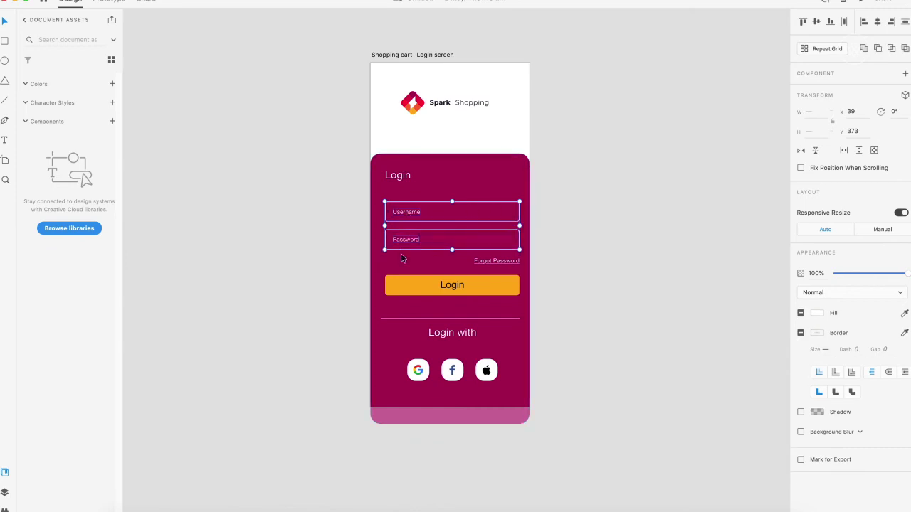
shift+click(451, 288)
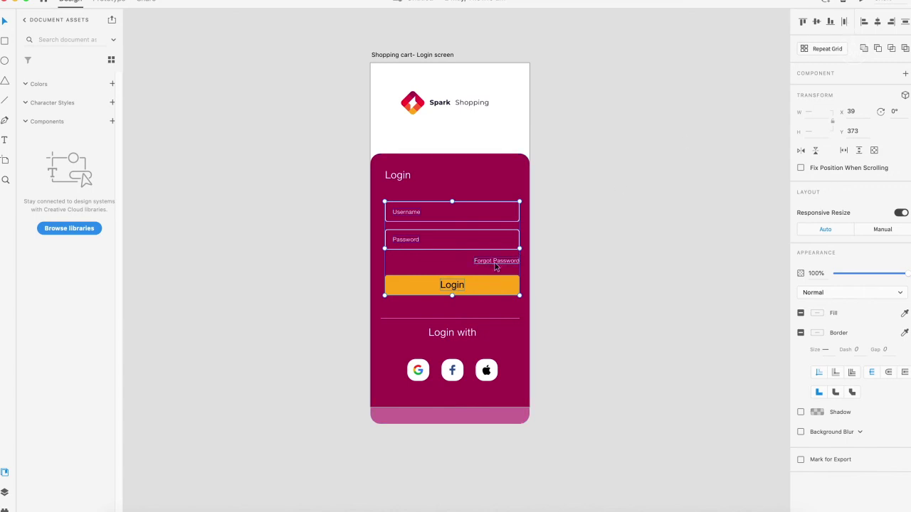
key(super+g)
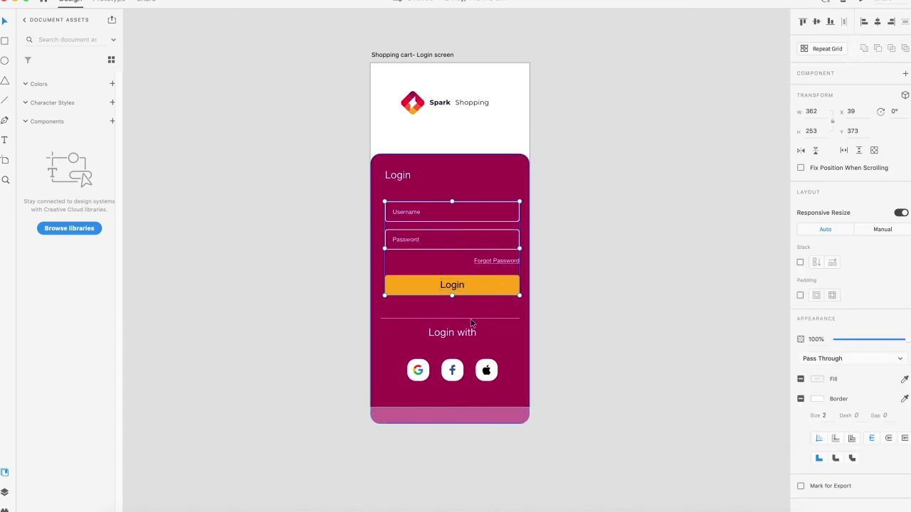
Step: Shift the form group, the "Login with" text and the social icons so they sit horizontally centered in the panel
shift+click(439, 319)
shift+click(446, 334)
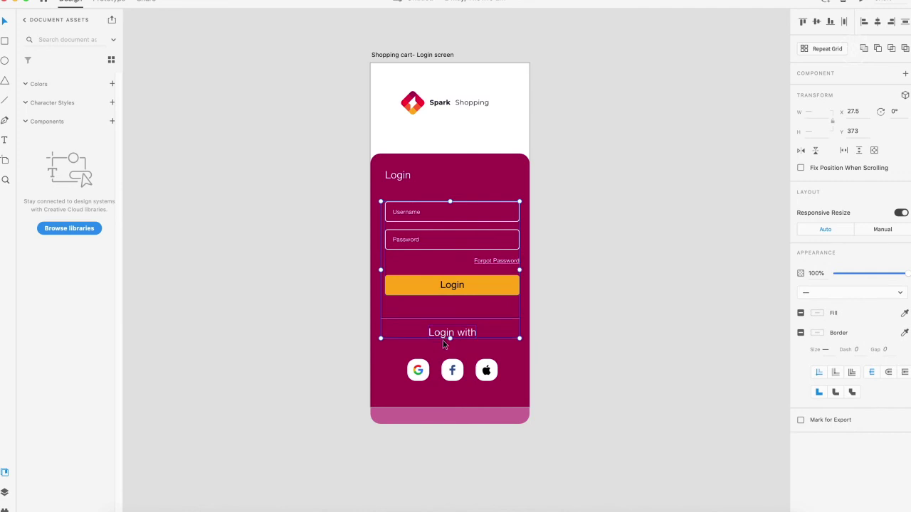
shift+click(451, 370)
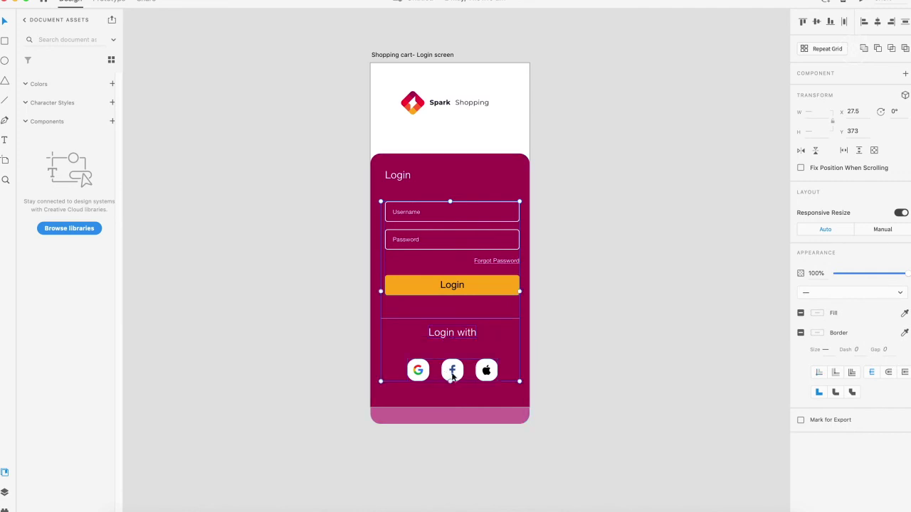
click(606, 264)
Step: Shorten both ends of the divider line to match the width of the fields and the orange button
drag(602, 262, 594, 293)
click(381, 343)
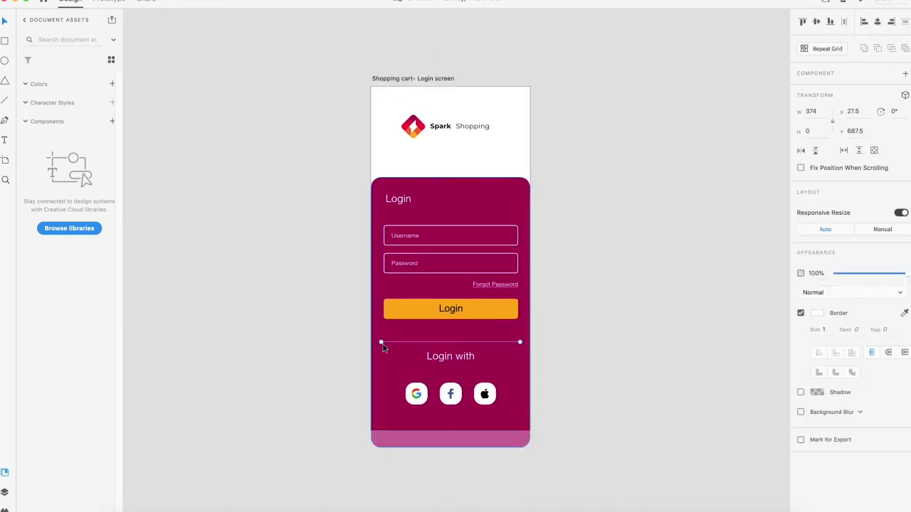
drag(380, 342, 384, 342)
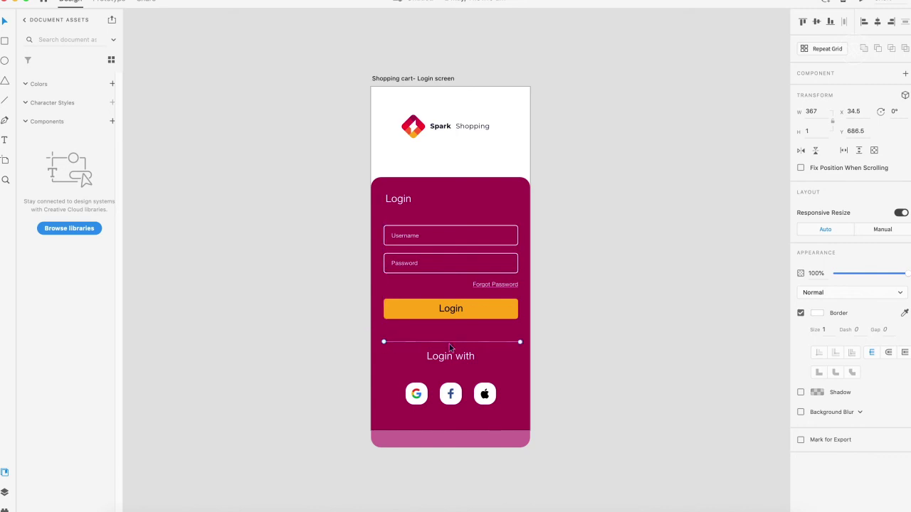
drag(520, 342, 519, 346)
click(573, 254)
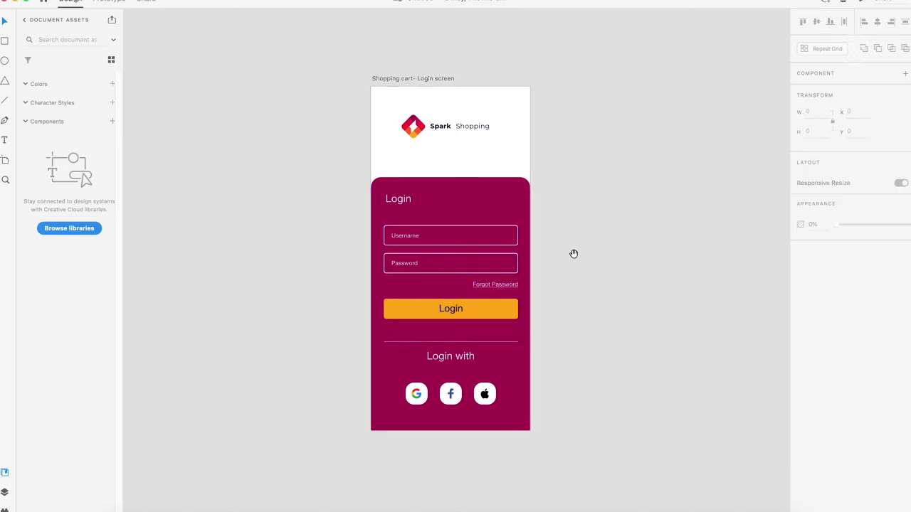
Step: Enlarge the Spark Shopping logo by about 30 percent and keep it roughly centered in the white area above the panel
scroll(565, 254, up, 3)
scroll(641, 306, right, 5)
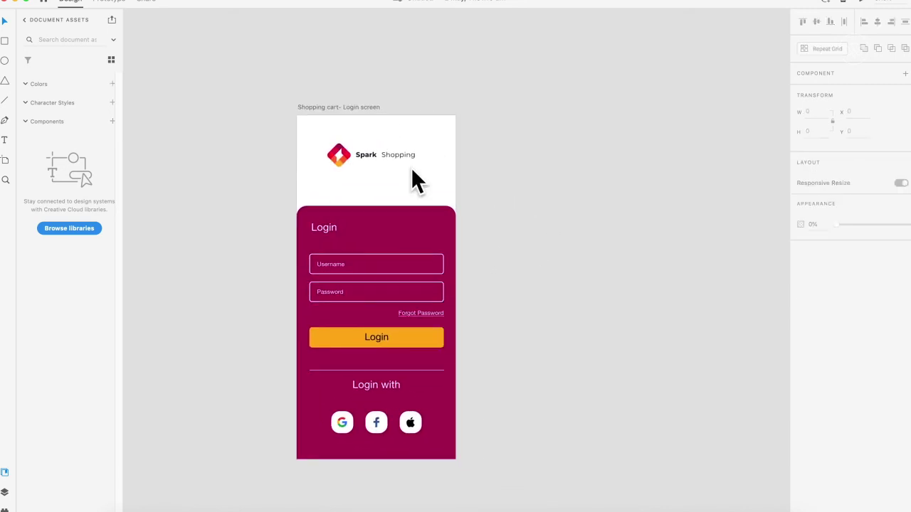
click(378, 167)
drag(418, 171, 447, 179)
drag(352, 165, 338, 164)
click(491, 252)
Step: Examine the login screen's overall layout and alignment, from the logo down to the social login icons
scroll(470, 284, right, 3)
scroll(469, 285, down, 2)
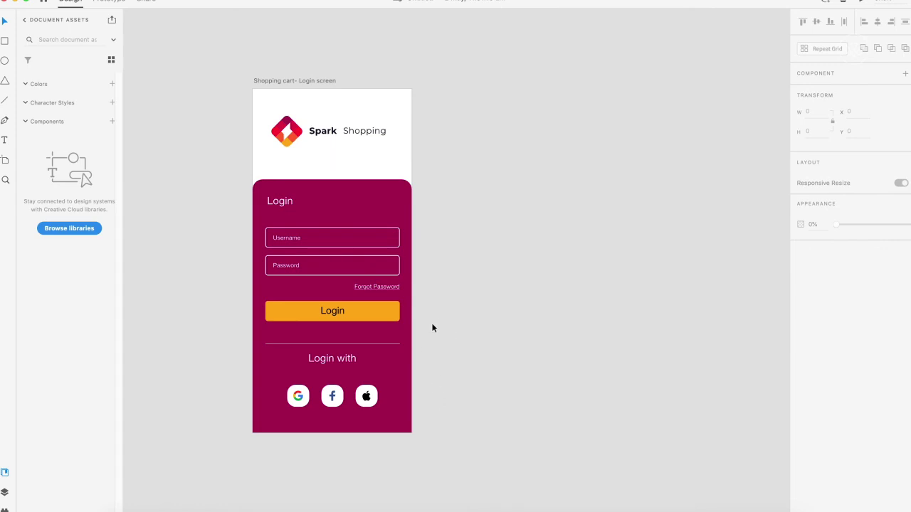
scroll(432, 328, left, 5)
scroll(537, 345, up, 2)
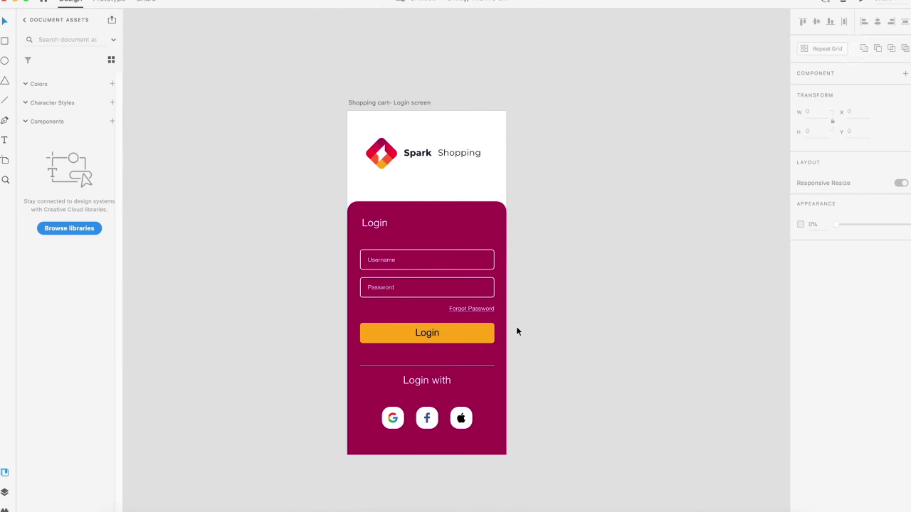
scroll(518, 332, up, 5)
scroll(517, 331, down, 4)
scroll(517, 328, down, 1)
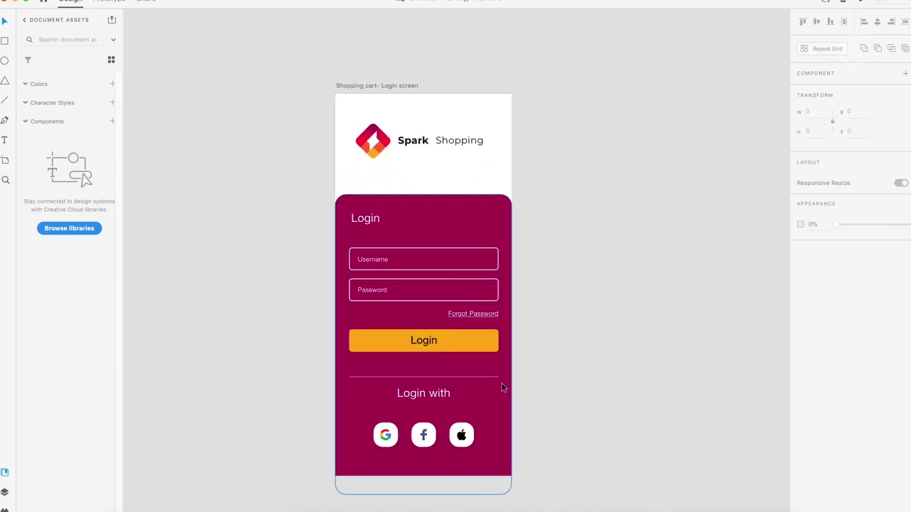
scroll(502, 383, up, 4)
scroll(501, 388, down, 6)
scroll(500, 393, up, 5)
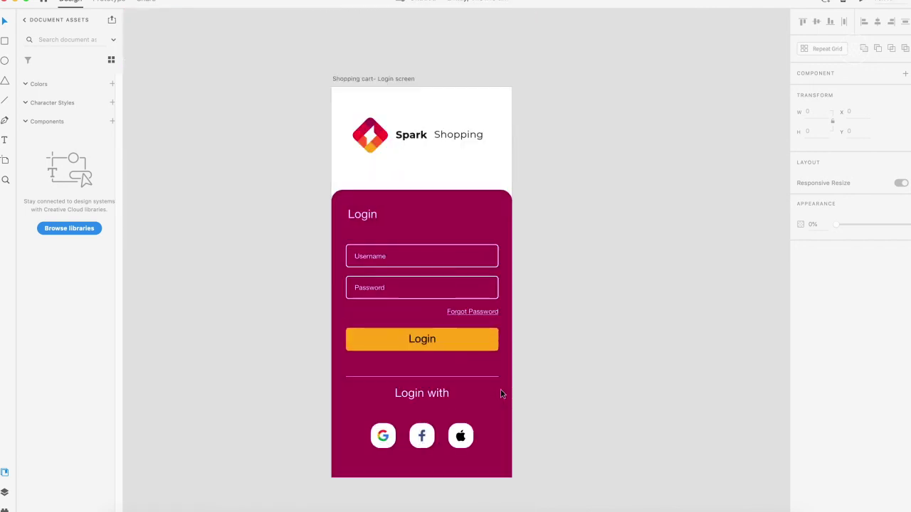
scroll(502, 392, down, 5)
scroll(502, 392, up, 4)
scroll(502, 397, down, 5)
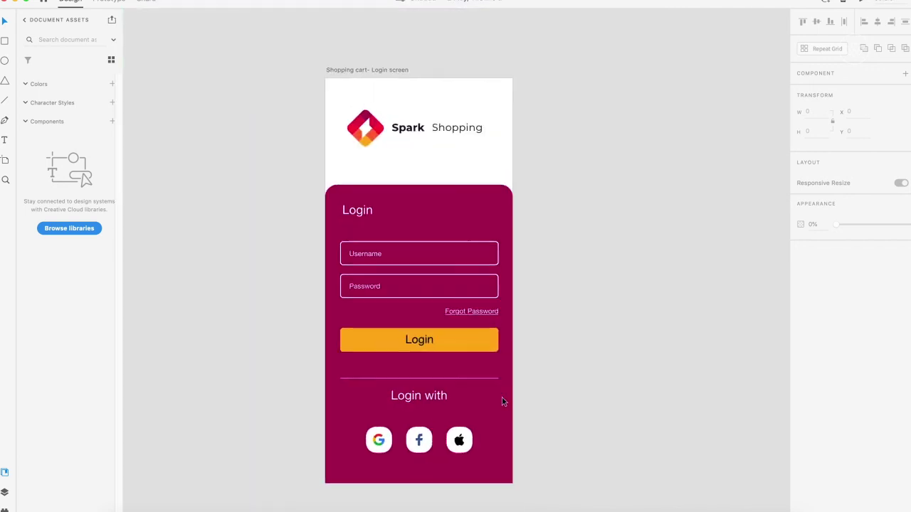
scroll(502, 398, up, 3)
drag(520, 327, 582, 392)
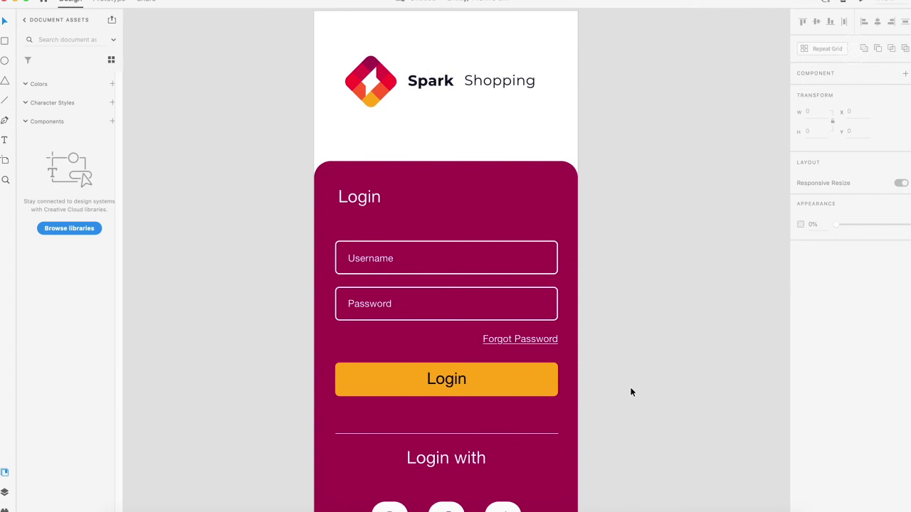
key(super+minus)
scroll(558, 215, right, 3)
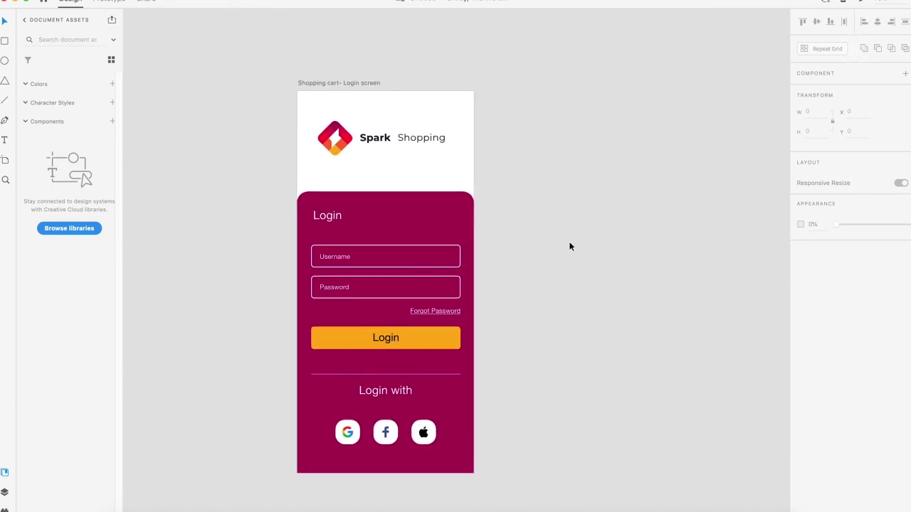
Step: Preview the login screen in its own window and at full screen, and close the preview
click(864, 2)
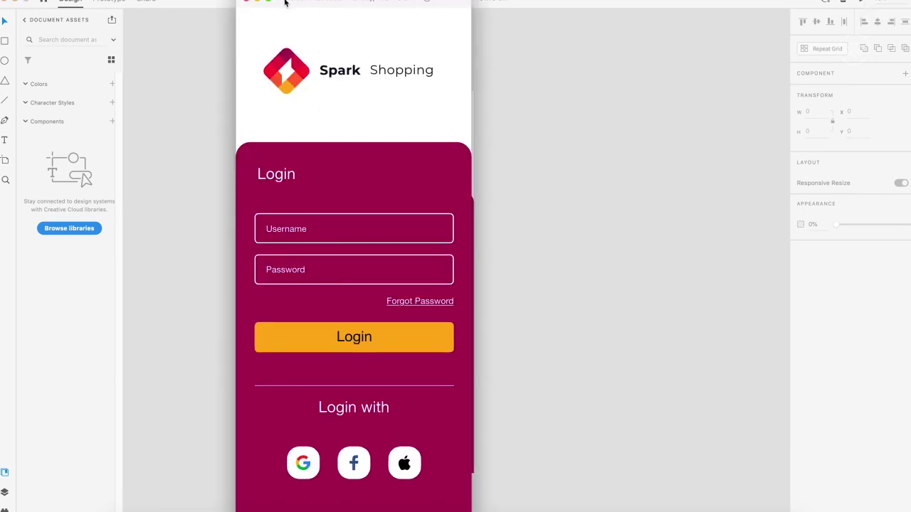
drag(284, 3, 448, 60)
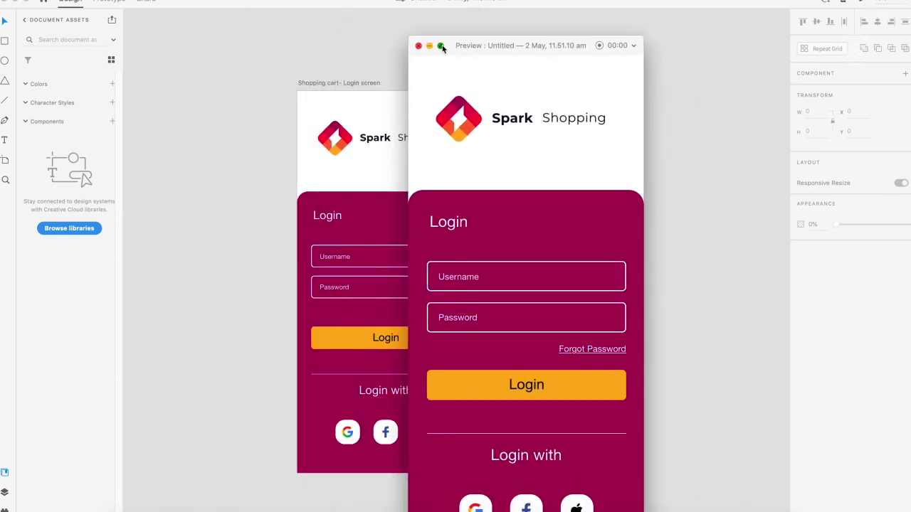
click(441, 46)
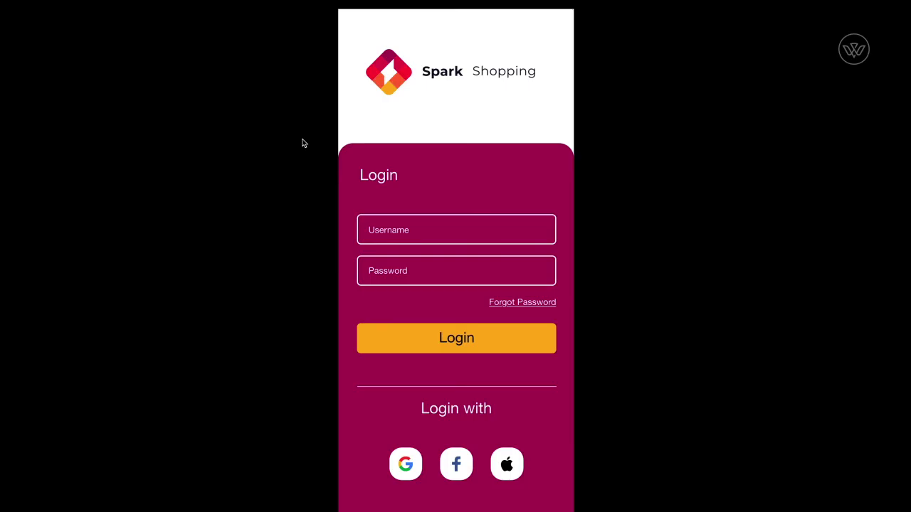
key(Escape)
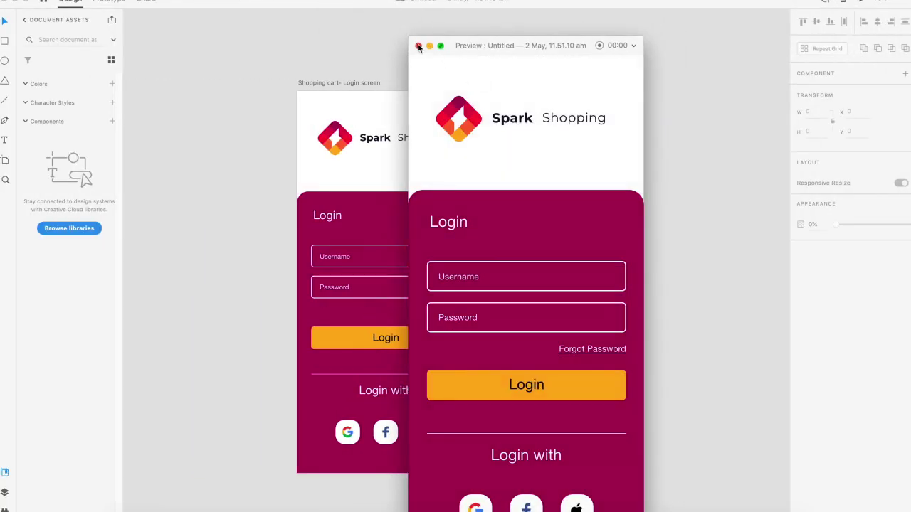
click(419, 46)
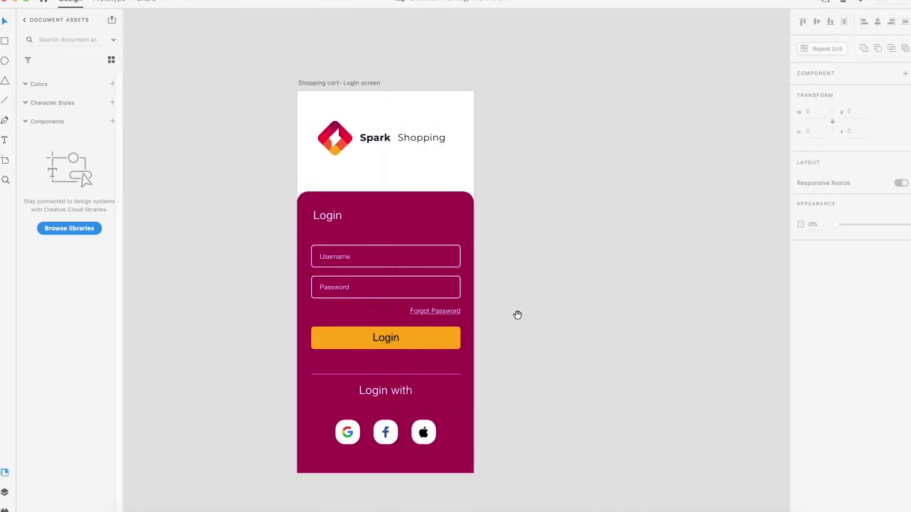
mouse_move(518, 315)
mouse_down()
mouse_move(545, 327)
mouse_move(525, 319)
mouse_up()
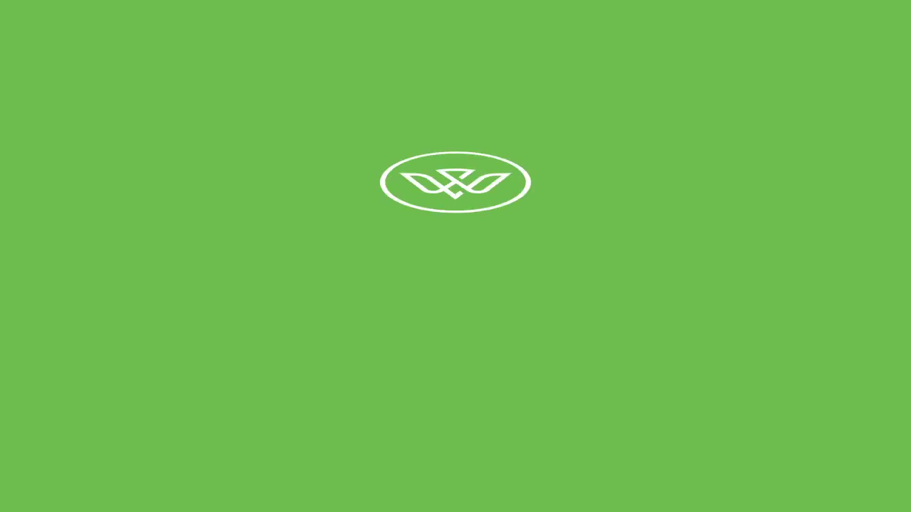